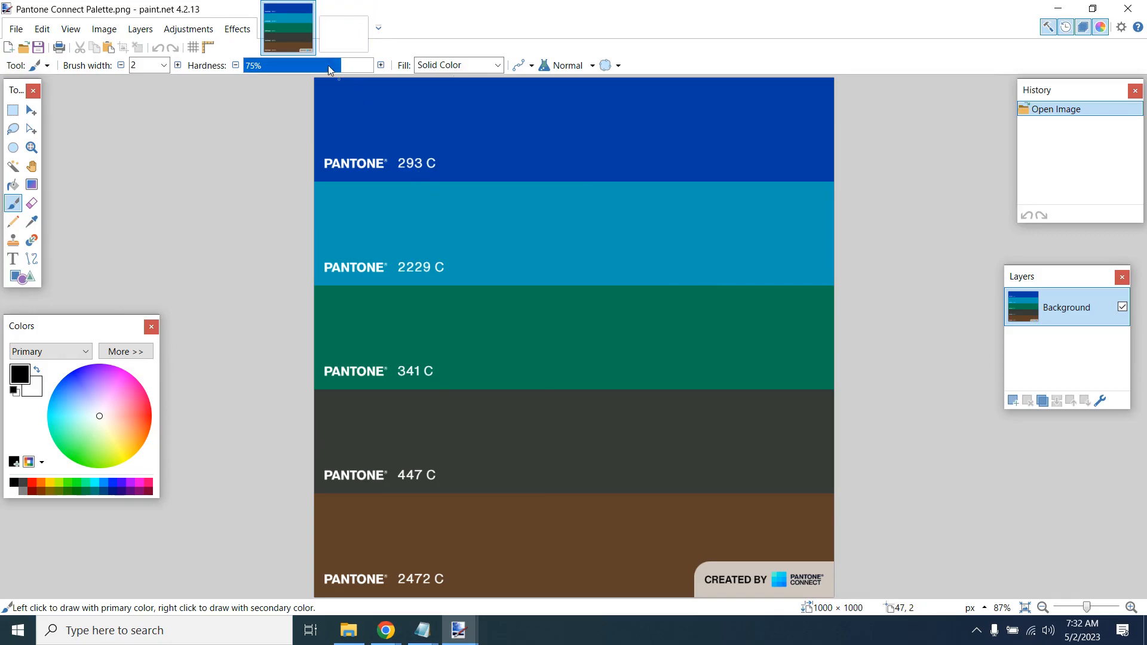
{"action": "left_click", "coordinate": [328, 39]}
{"action": "left_click", "coordinate": [293, 38]}
{"action": "left_click", "coordinate": [343, 45]}
{"action": "left_click", "coordinate": [302, 40]}
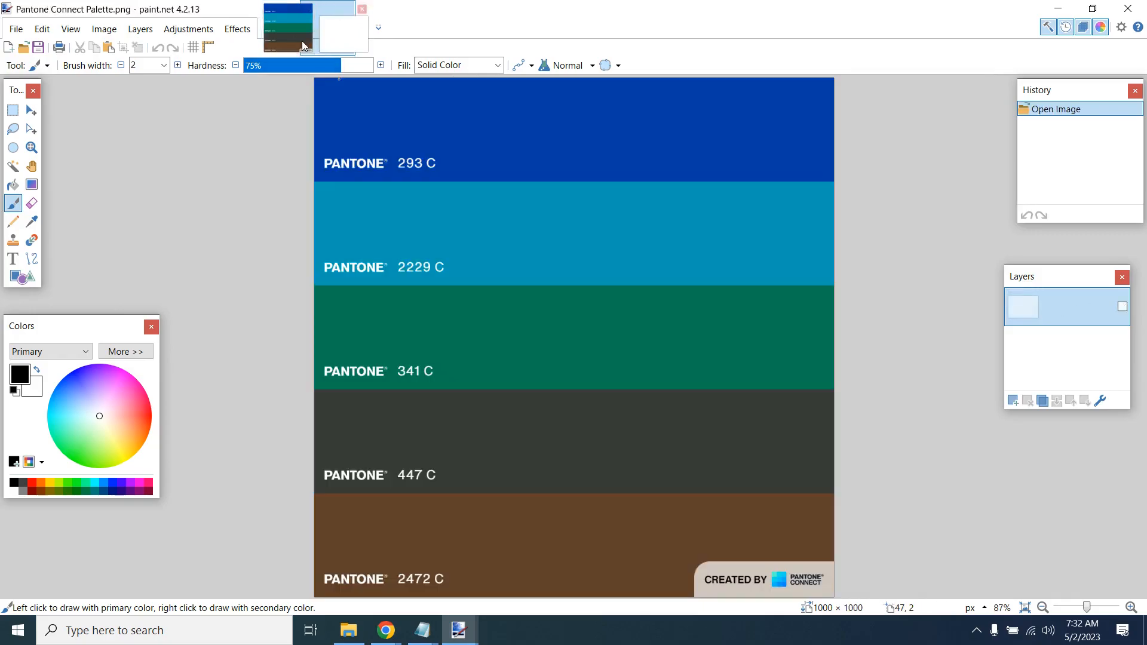
{"action": "left_click", "coordinate": [328, 40]}
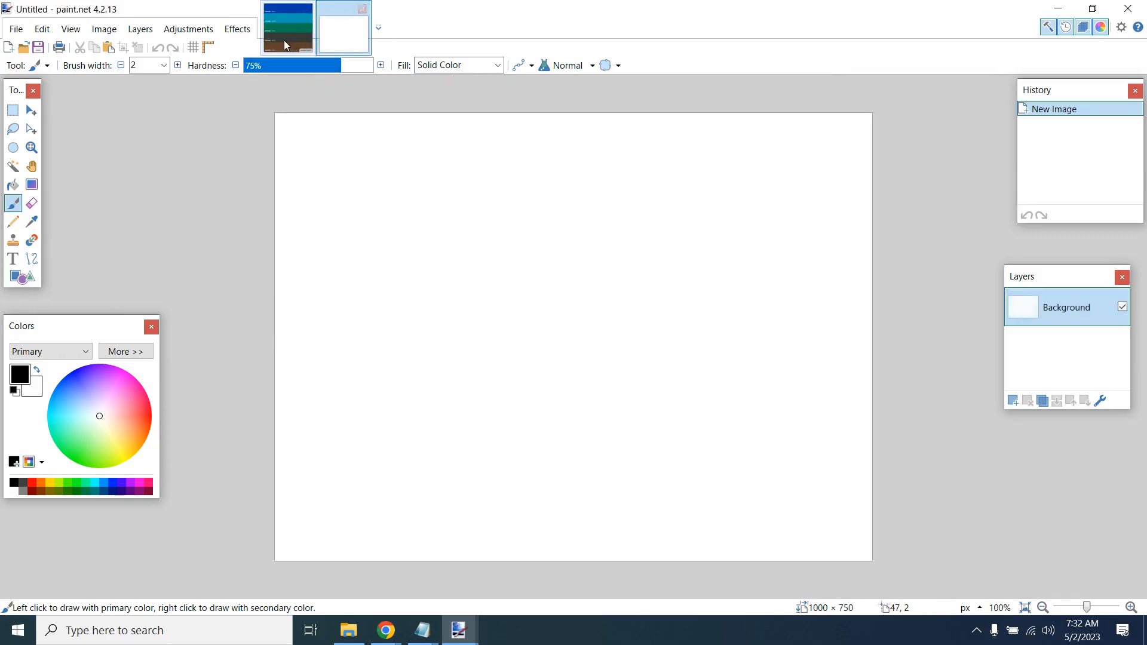
{"action": "left_click", "coordinate": [285, 40]}
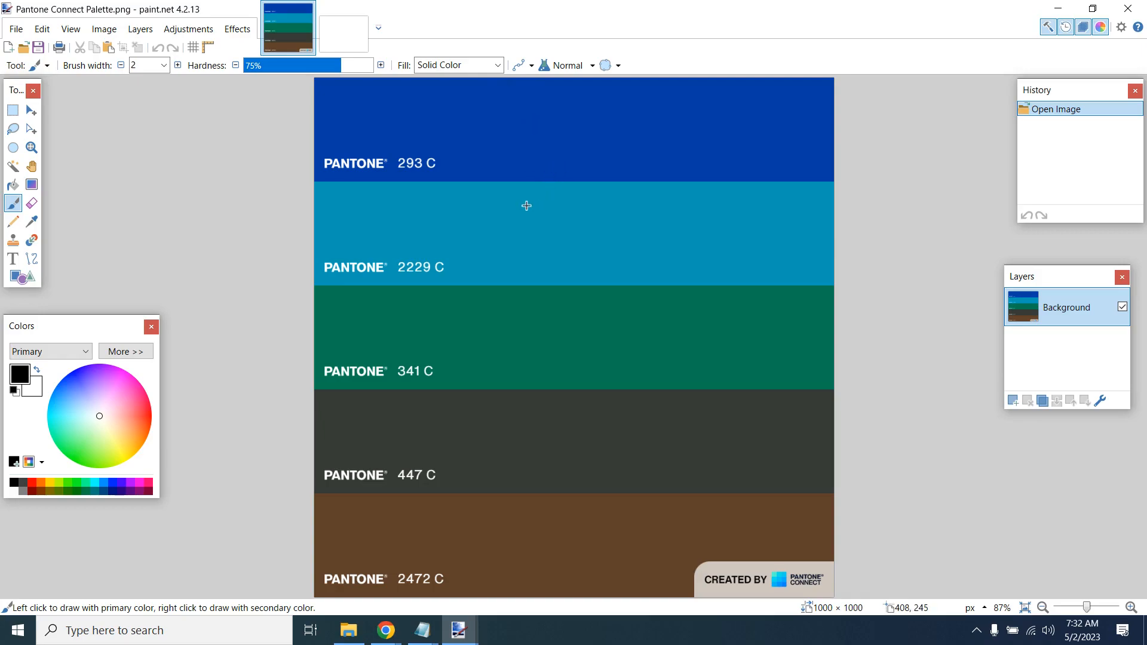
Step: Sample Pantone 293 C blue as the primary colour and Pantone 341 C green as the secondary colour from the palette image
{"action": "left_click", "coordinate": [34, 224]}
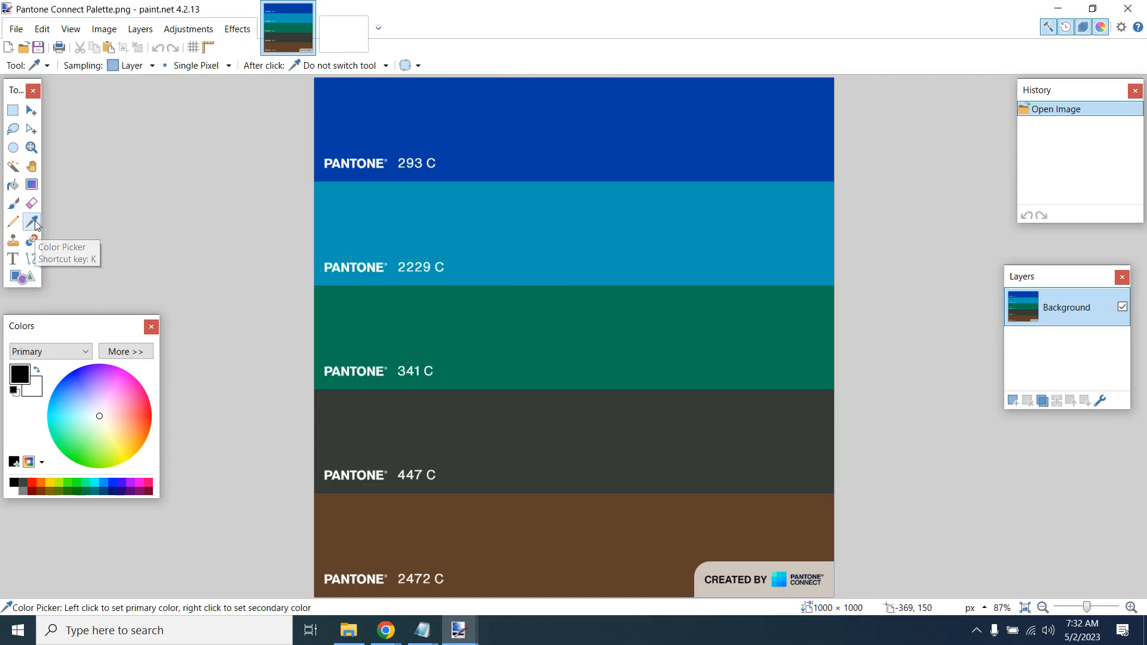
{"action": "left_click", "coordinate": [727, 118]}
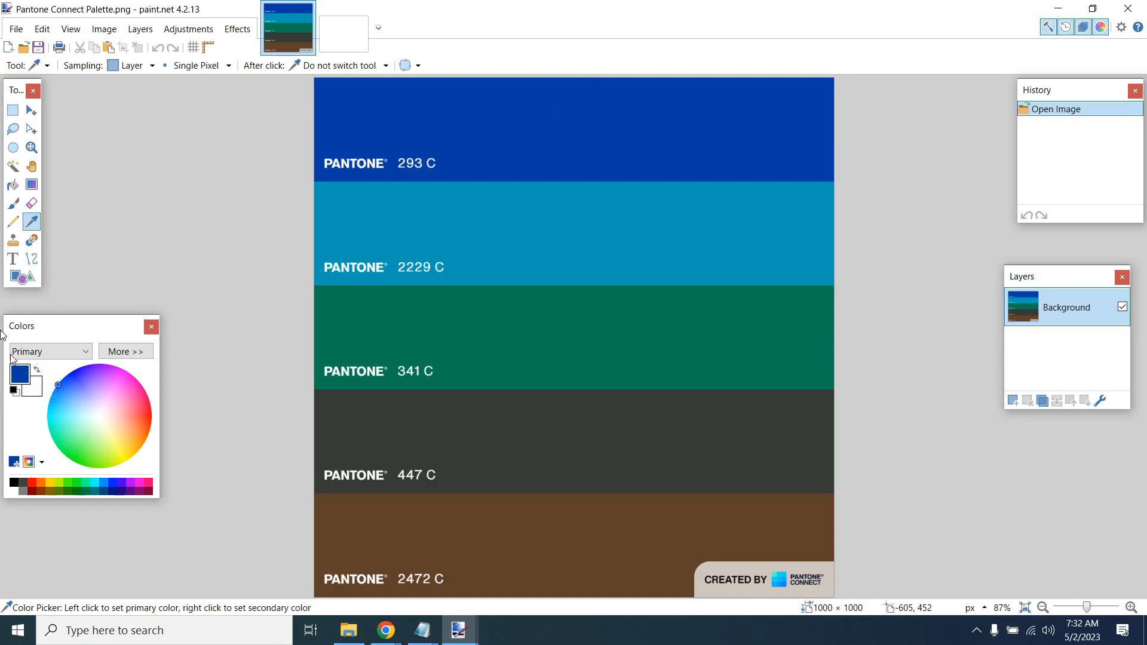
{"action": "left_click", "coordinate": [37, 370]}
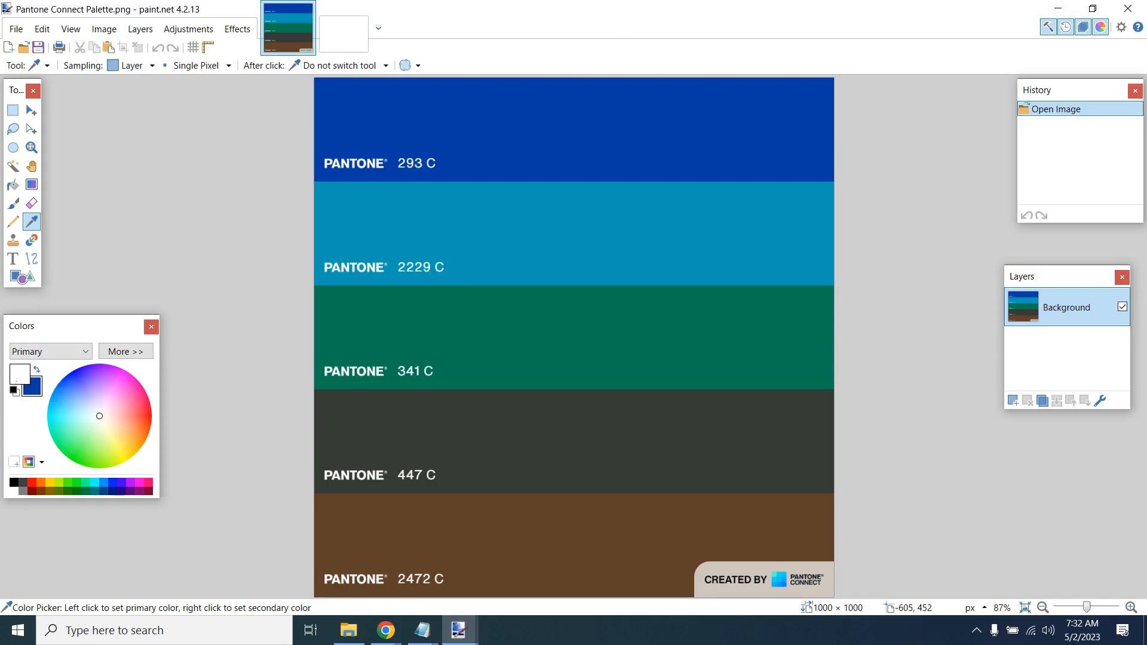
{"action": "left_click", "coordinate": [640, 330]}
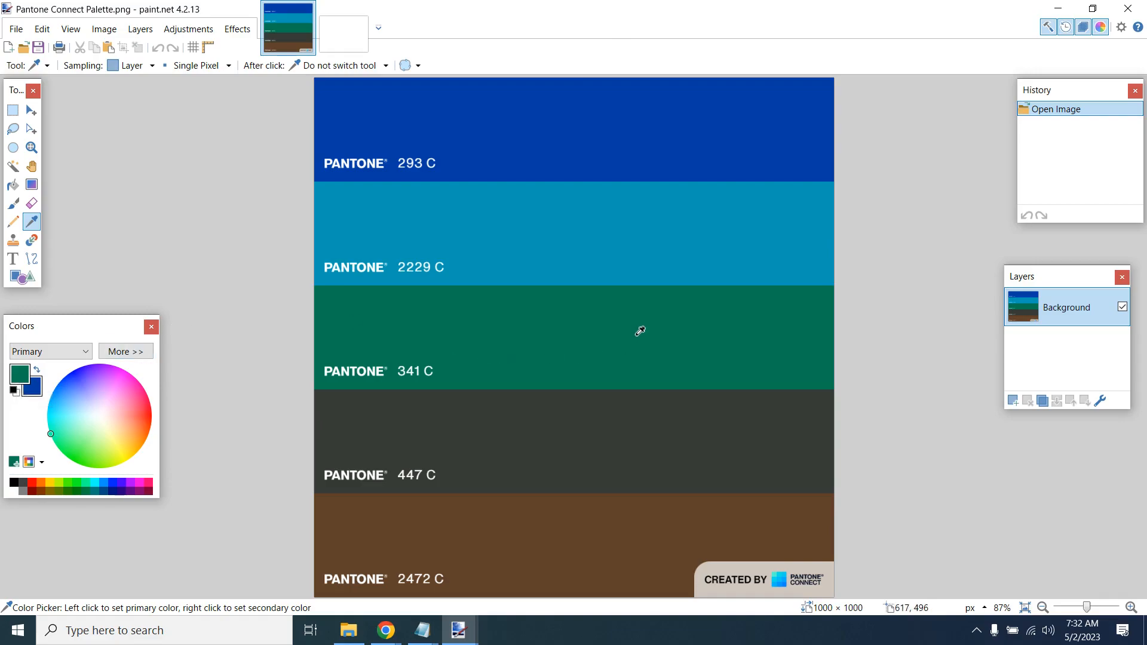
{"action": "left_click", "coordinate": [36, 371]}
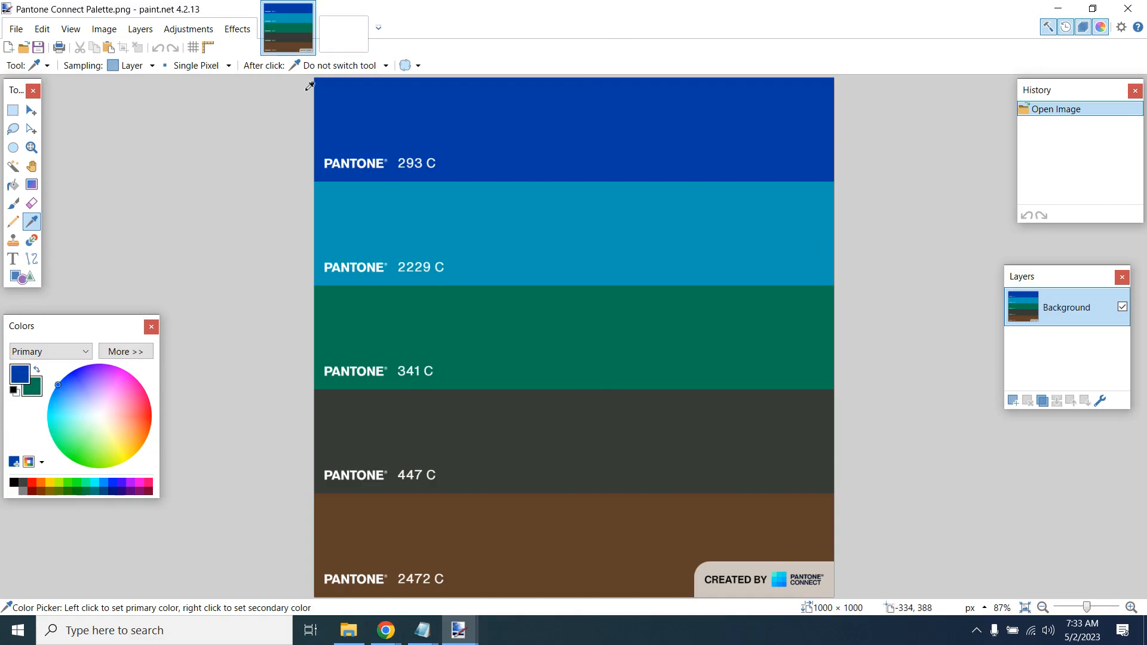
Step: Try a diagonal blue-to-green linear gradient across the blank untitled image and undo it
{"action": "left_click", "coordinate": [349, 33]}
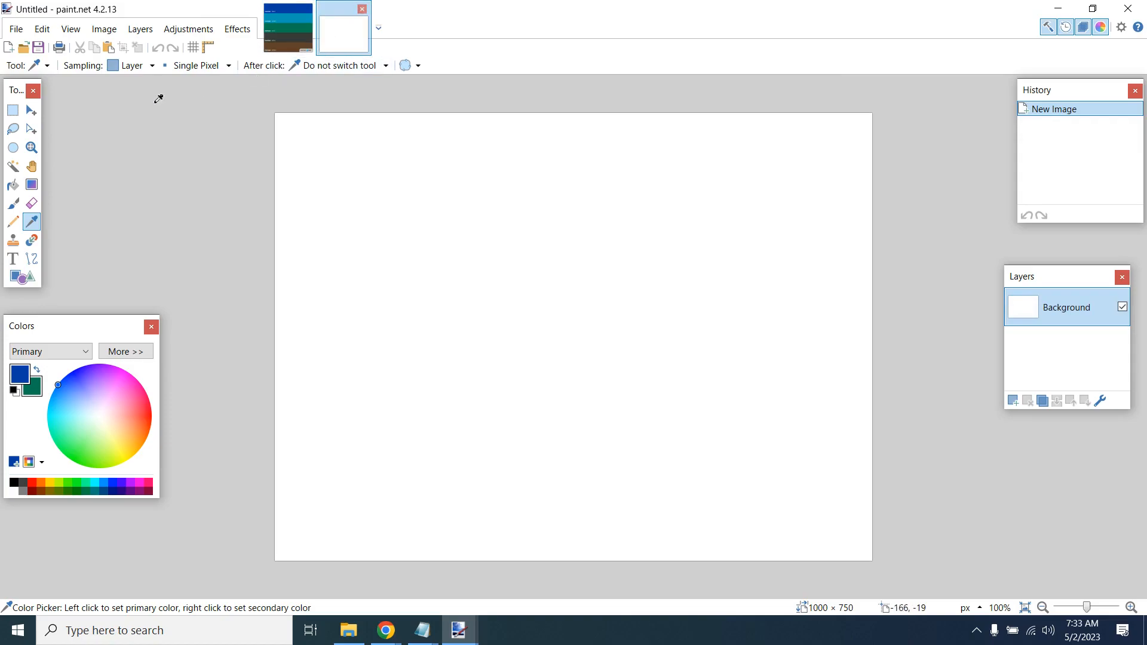
{"action": "left_click", "coordinate": [32, 184]}
{"action": "left_click_drag", "start_coordinate": [413, 158], "coordinate": [569, 330]}
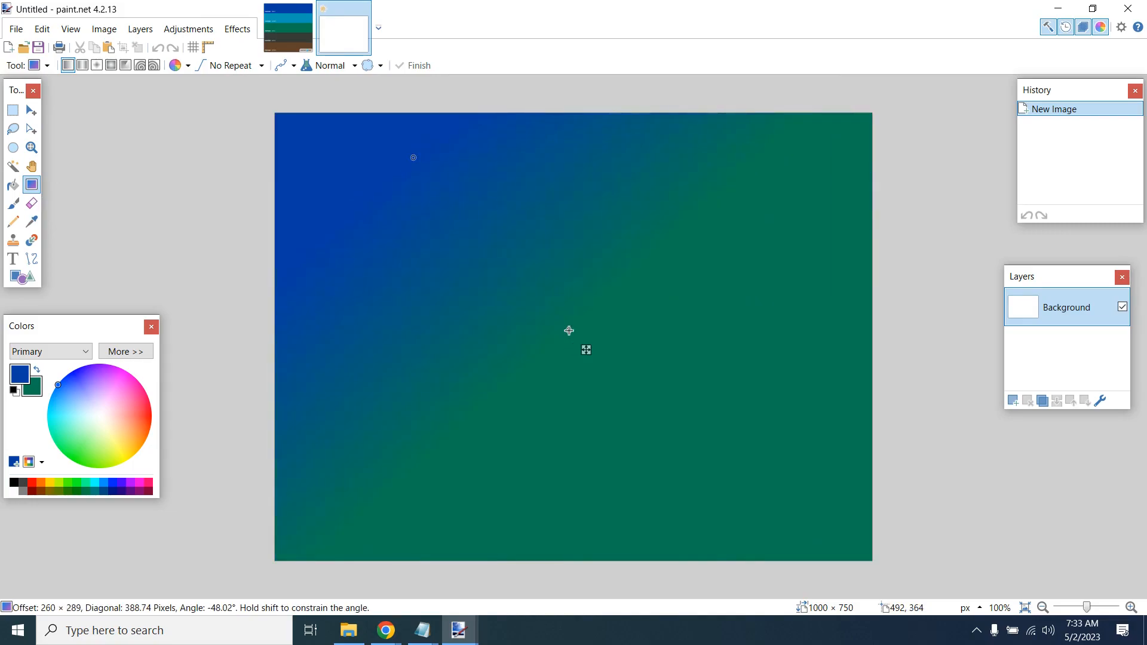
{"action": "key", "text": "ctrl+z"}
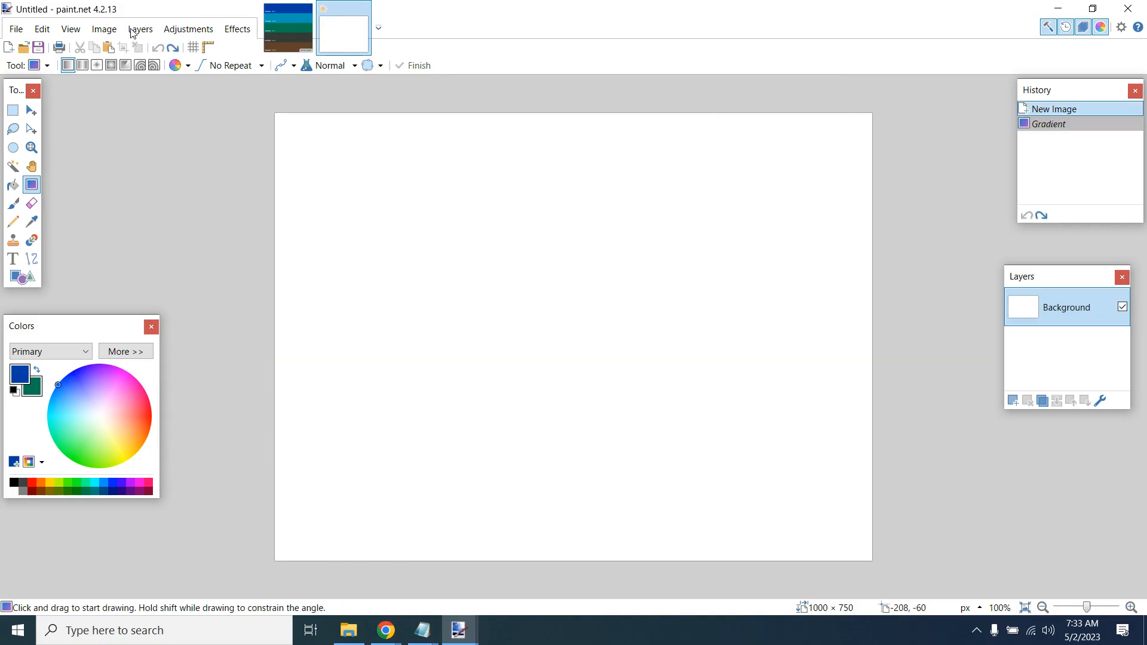
Step: Sample Pantone 447 C dark grey from the palette image as the primary colour and return to the blank image
{"action": "left_click", "coordinate": [266, 23]}
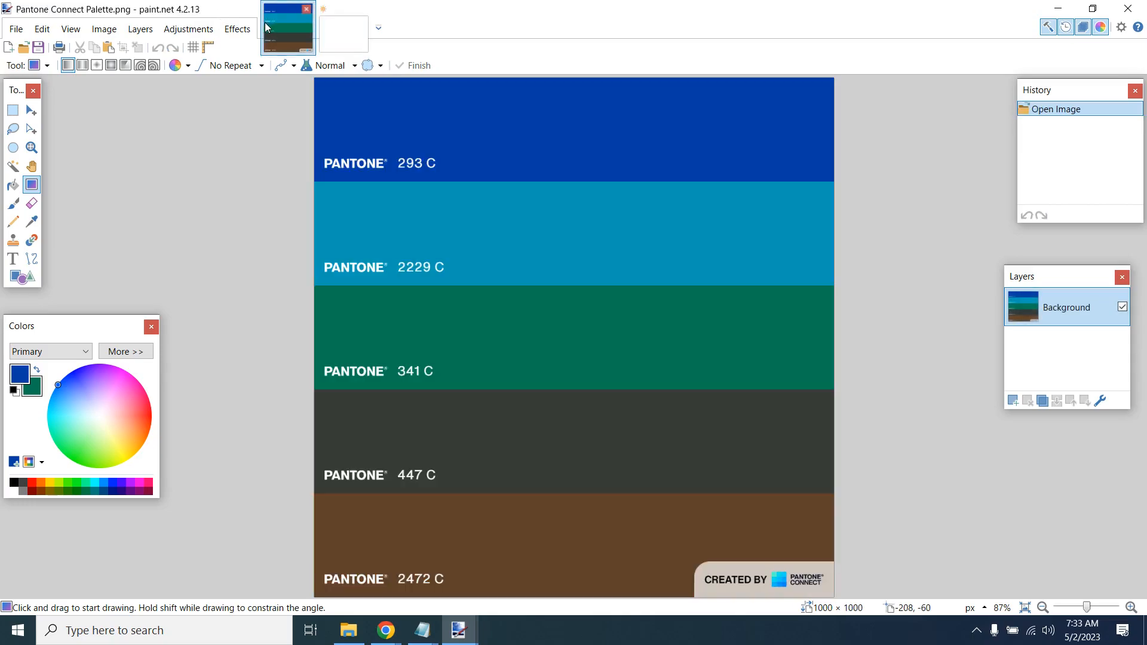
{"action": "left_click", "coordinate": [30, 223]}
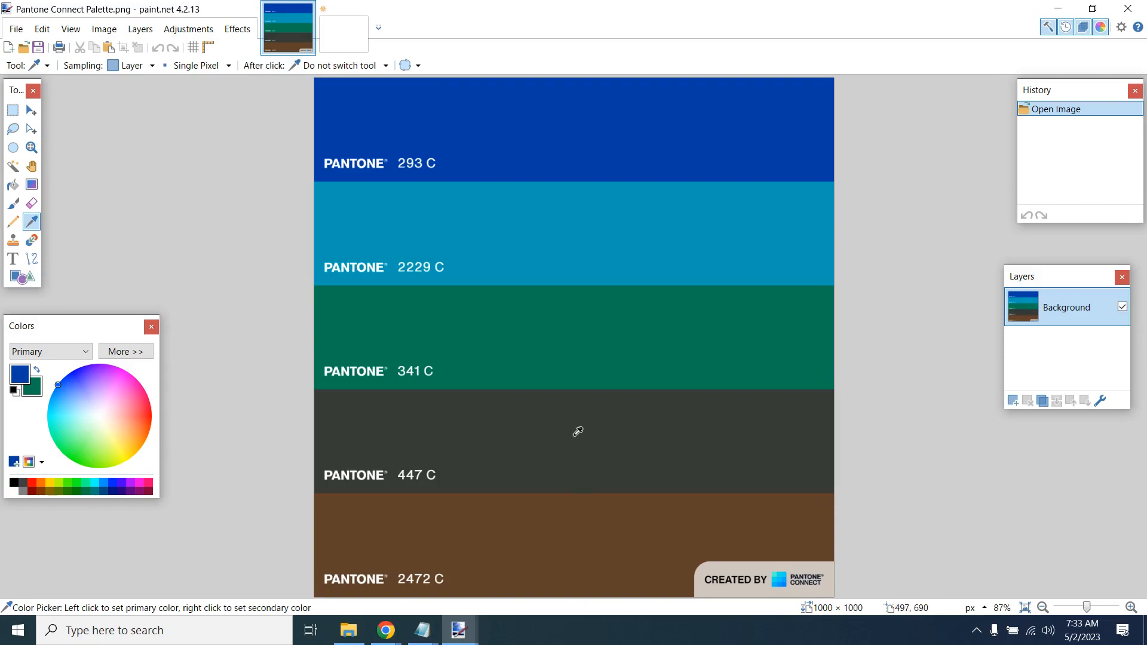
{"action": "left_click", "coordinate": [342, 29]}
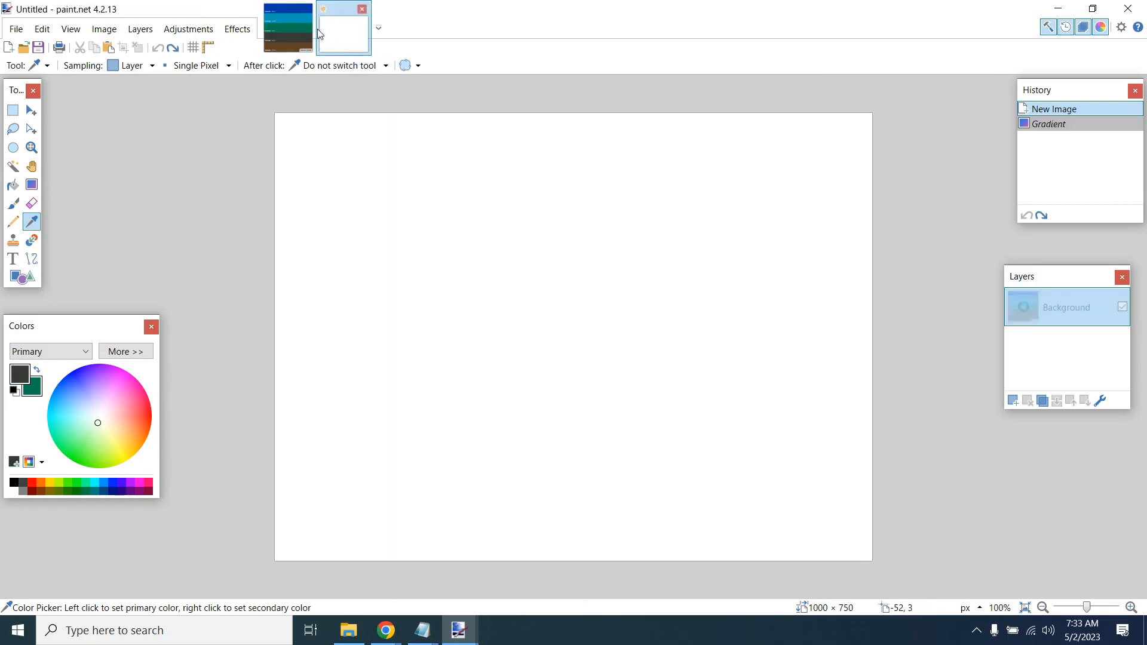
Step: Activate the Shapes tool and set the shape type to Ellipse
{"action": "left_click", "coordinate": [22, 277]}
{"action": "left_click", "coordinate": [241, 393]}
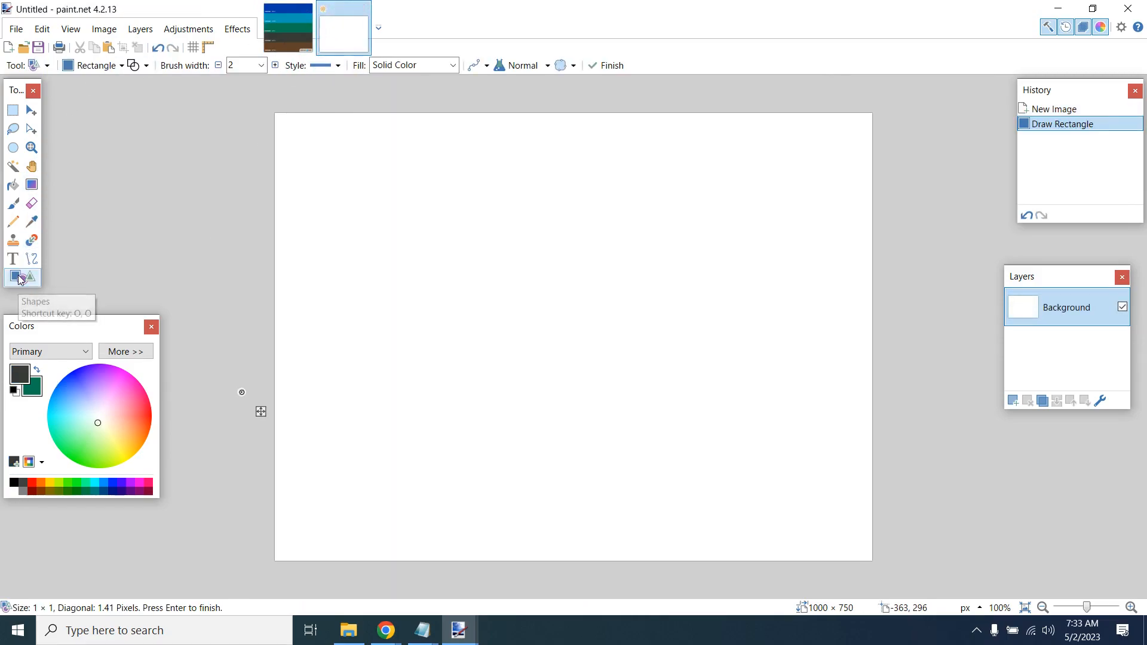
{"action": "left_click", "coordinate": [98, 66]}
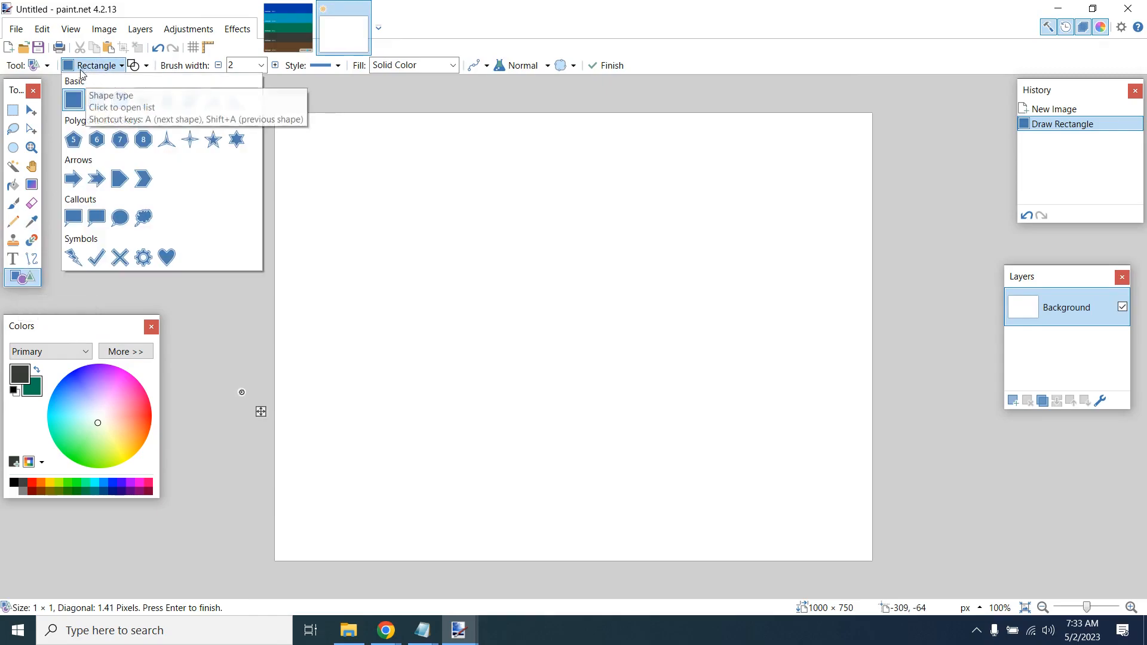
{"action": "left_click", "coordinate": [121, 101]}
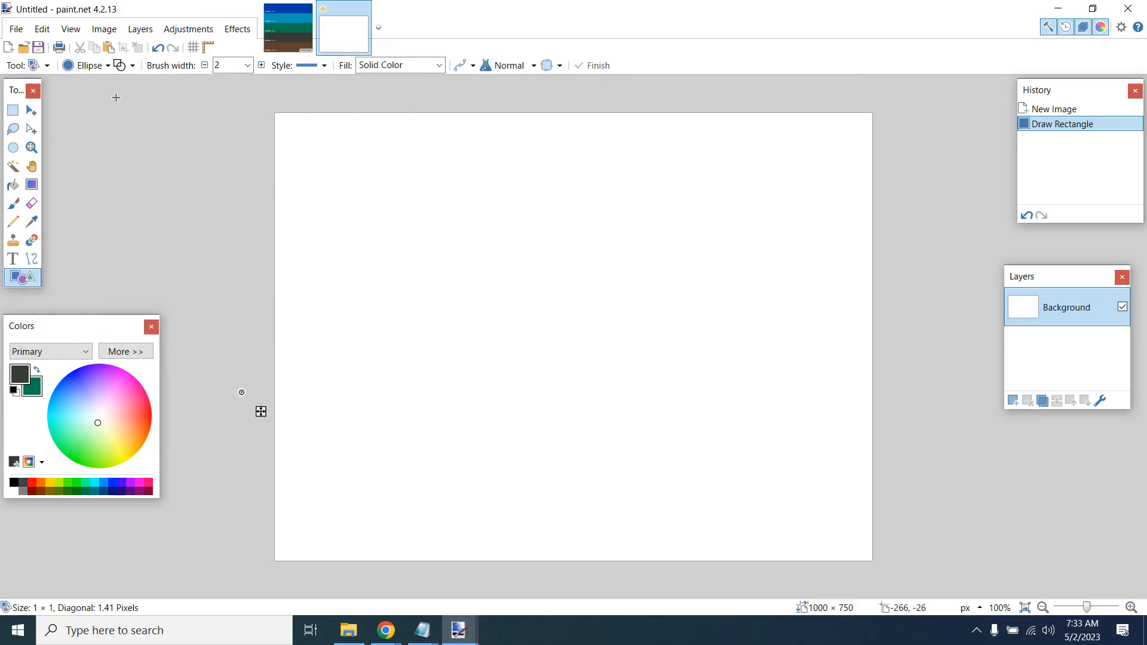
Step: Try an ellipse outline of about 774 × 626 pixels with a brush width of 8 and undo it
{"action": "left_click", "coordinate": [248, 68]}
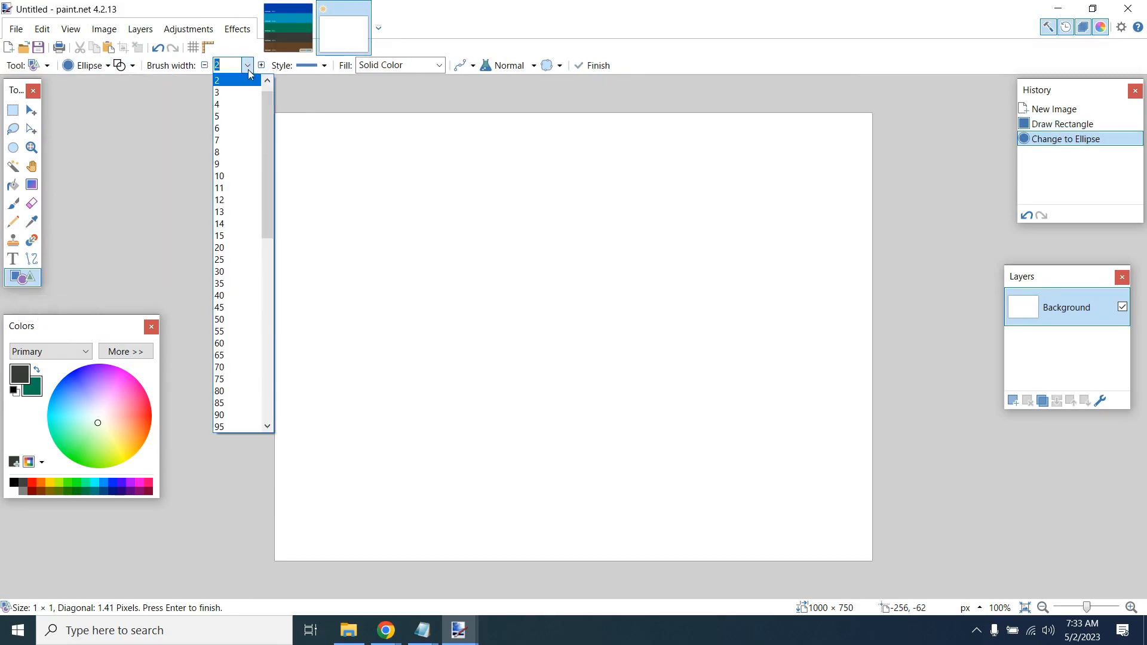
{"action": "left_click", "coordinate": [233, 152]}
{"action": "mouse_move", "coordinate": [323, 138]}
{"action": "left_mouse_down"}
{"action": "mouse_move", "coordinate": [633, 353]}
{"action": "mouse_move", "coordinate": [787, 513]}
{"action": "left_mouse_up"}
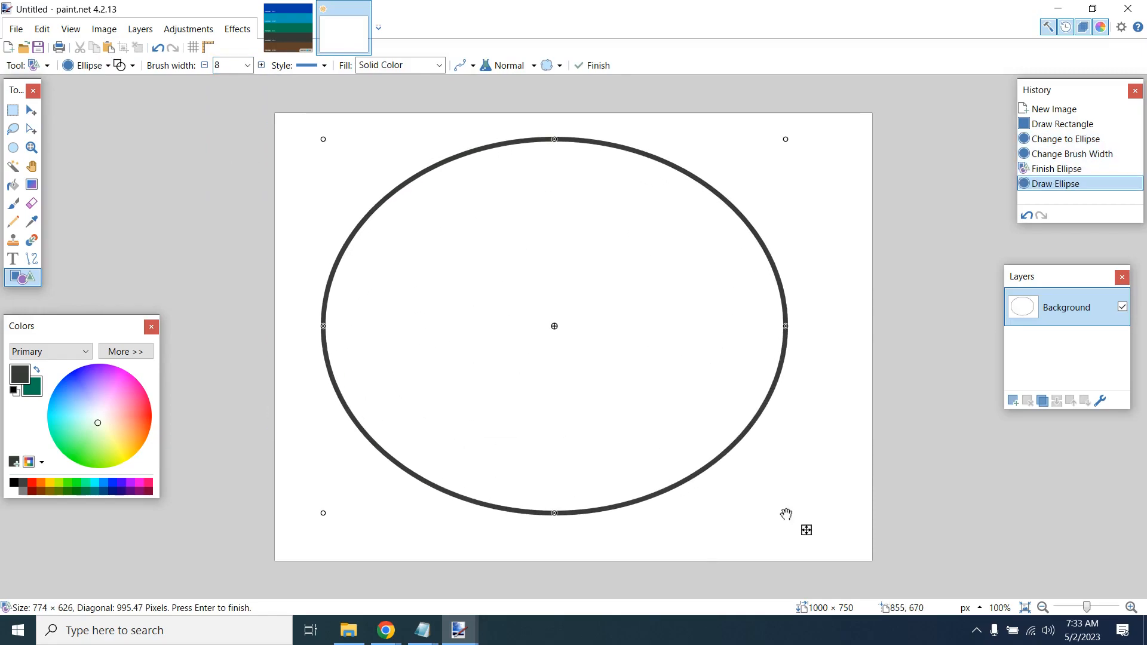
{"action": "key", "text": "ctrl+z"}
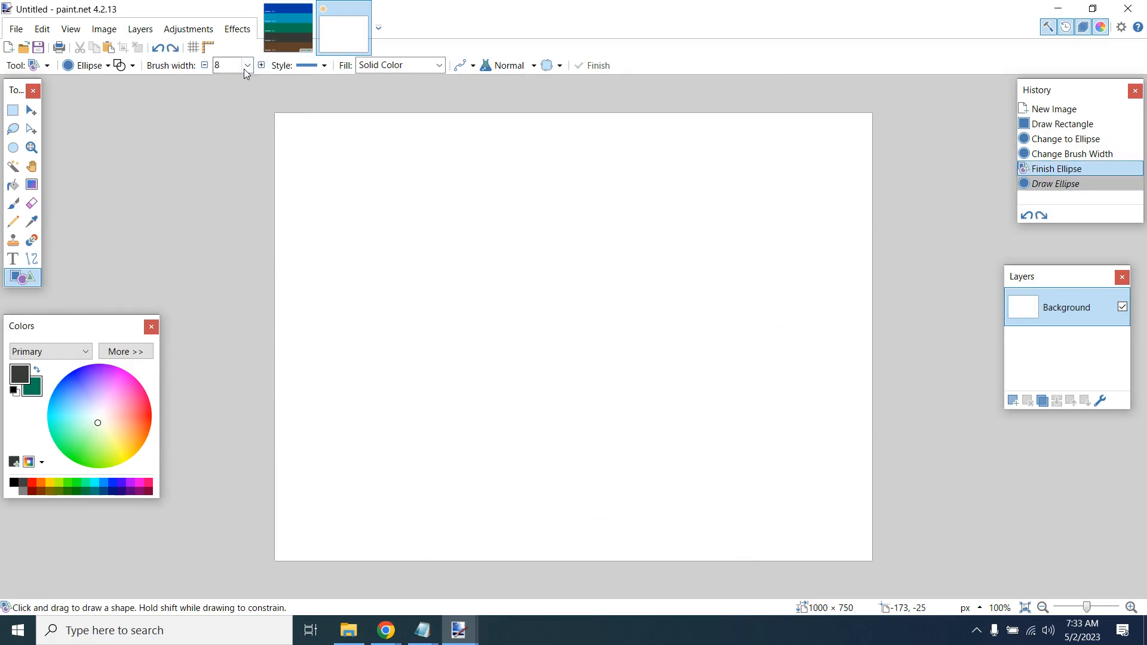
Step: Try ellipse outlines with a brush width of 50 on the blank canvas and undo them
{"action": "left_click", "coordinate": [246, 65]}
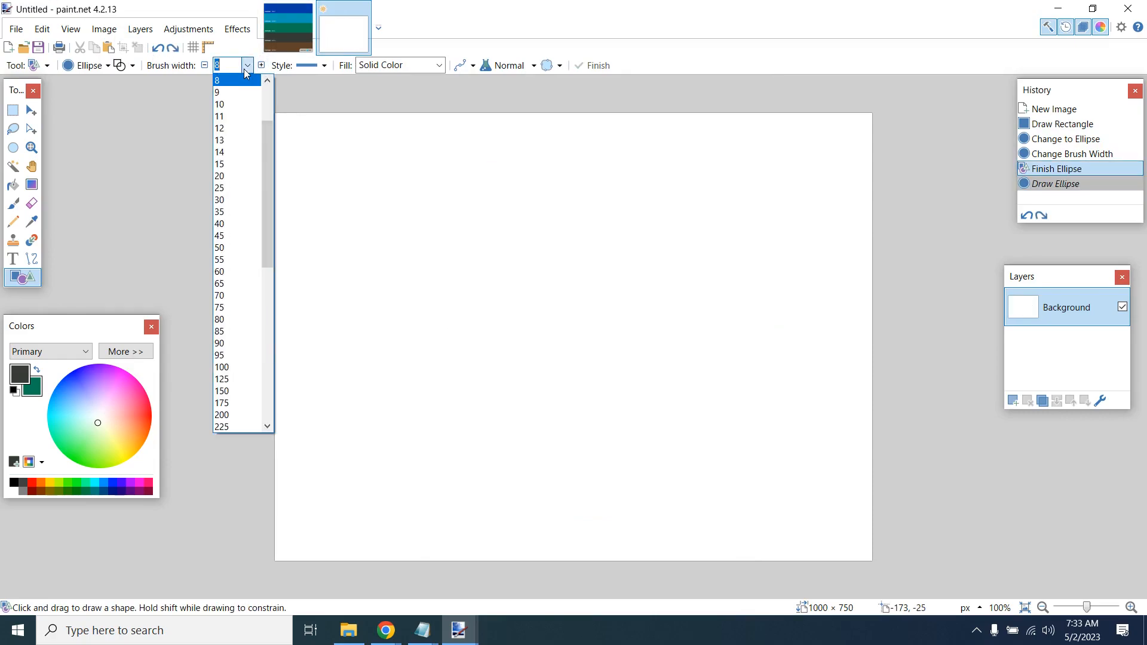
{"action": "left_click", "coordinate": [238, 248]}
{"action": "left_click_drag", "start_coordinate": [374, 122], "coordinate": [692, 466]}
{"action": "key", "text": "ctrl+z"}
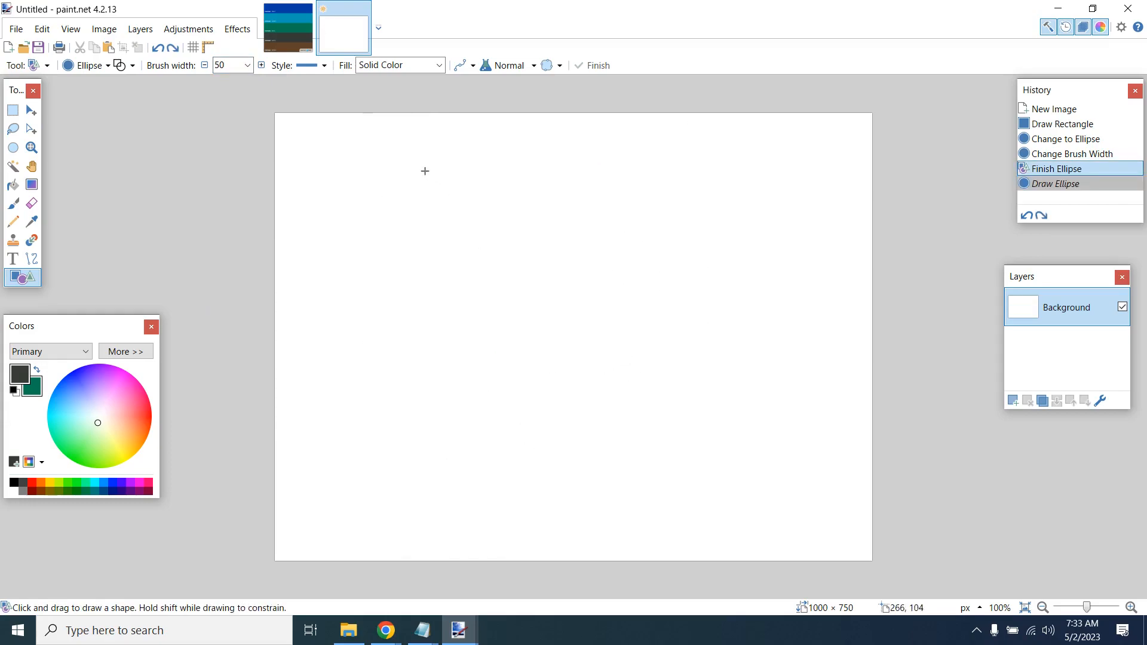
{"action": "left_click_drag", "start_coordinate": [374, 156], "coordinate": [418, 187]}
{"action": "key", "text": "ctrl+z"}
Step: Draw a near-circular dark grey outline of about 595 × 614 pixels in the middle of the canvas with a brush width of 20
{"action": "left_click", "coordinate": [248, 66]}
{"action": "scroll", "coordinate": [242, 130], "scroll_direction": "up", "scroll_amount": 5}
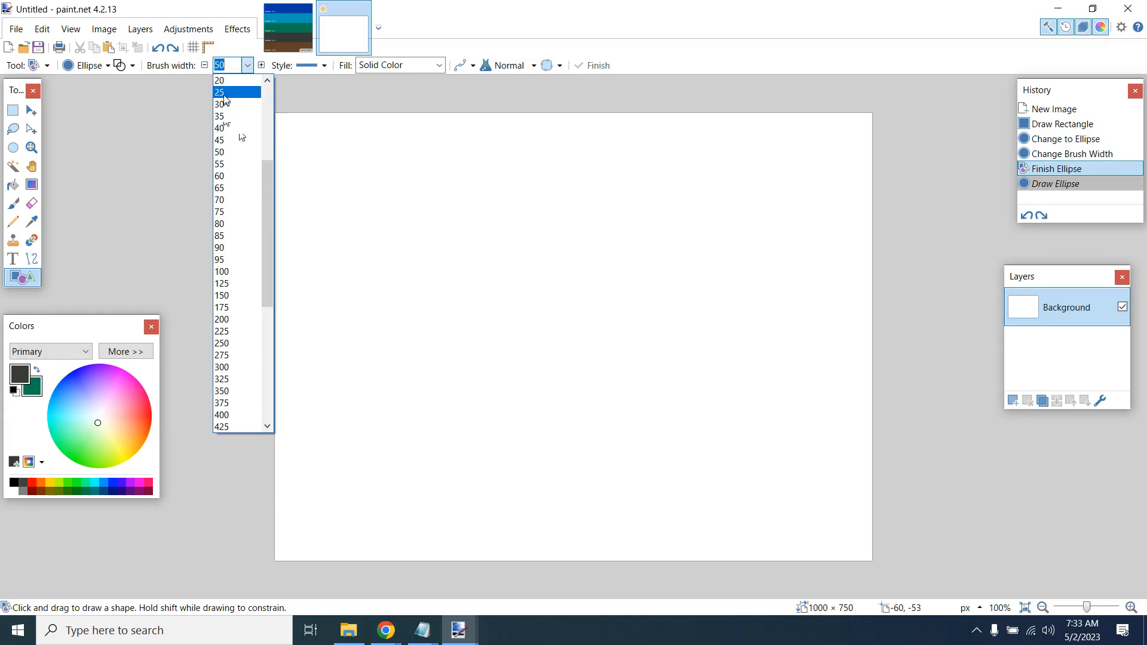
{"action": "left_click", "coordinate": [239, 86]}
{"action": "mouse_move", "coordinate": [394, 167]}
{"action": "left_mouse_down"}
{"action": "mouse_move", "coordinate": [637, 394]}
{"action": "mouse_move", "coordinate": [761, 533]}
{"action": "mouse_move", "coordinate": [747, 530]}
{"action": "left_mouse_up"}
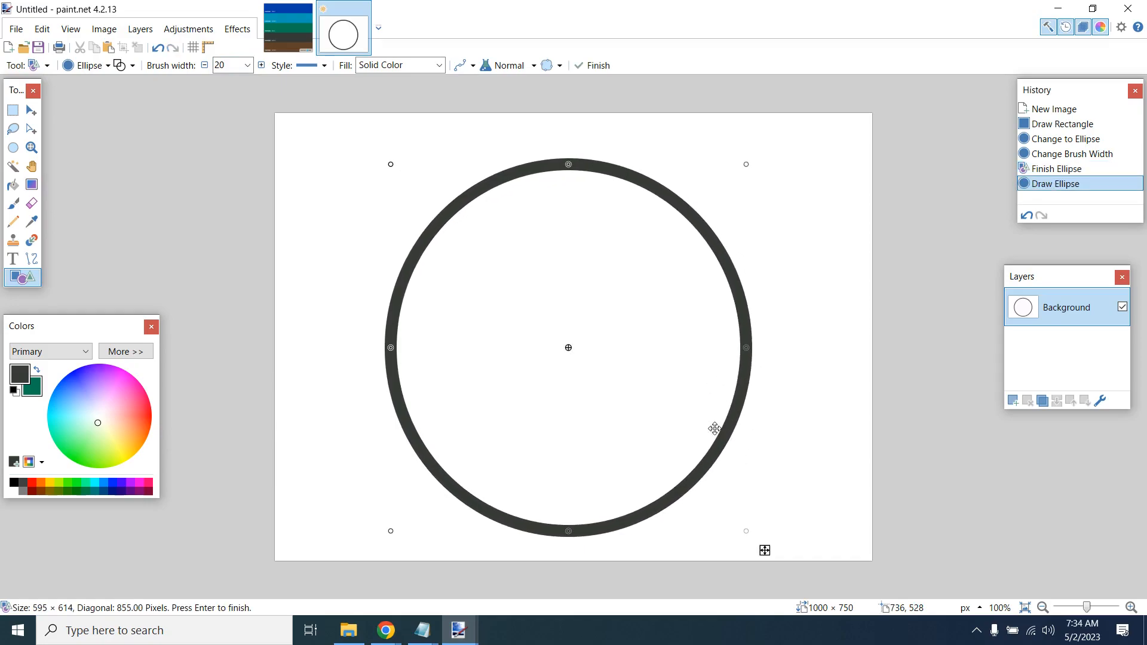
{"action": "key", "text": "Return"}
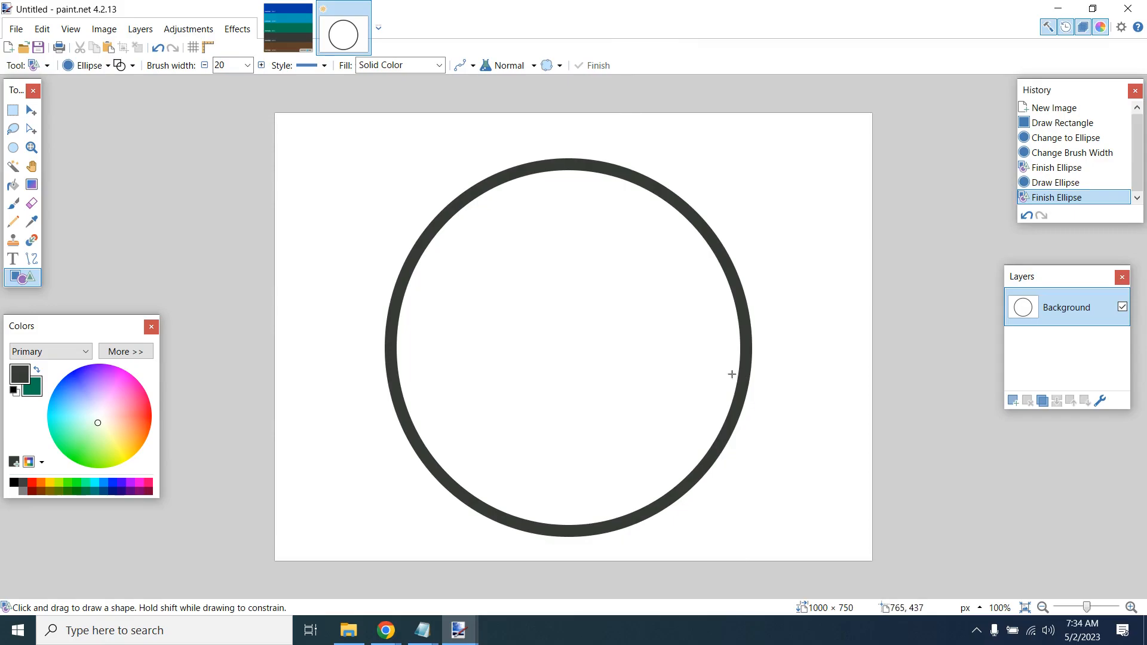
Step: Sample Pantone 293 C blue from the palette image as the primary colour and return to the circle drawing
{"action": "left_click", "coordinate": [282, 20]}
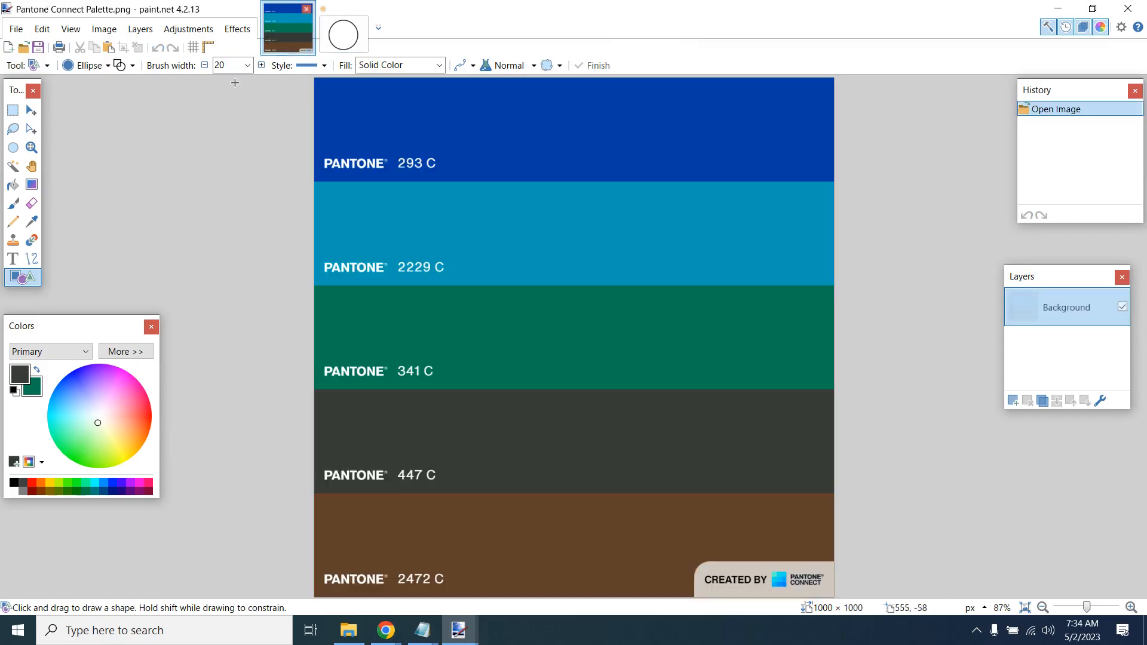
{"action": "left_click", "coordinate": [33, 221]}
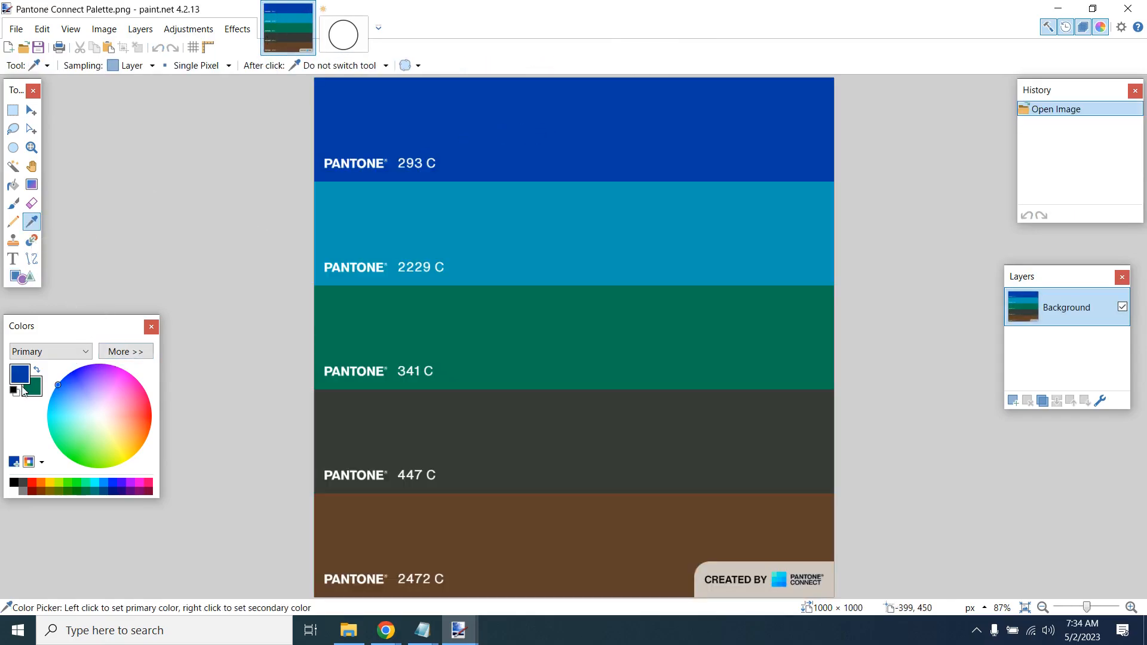
{"action": "left_click", "coordinate": [350, 27]}
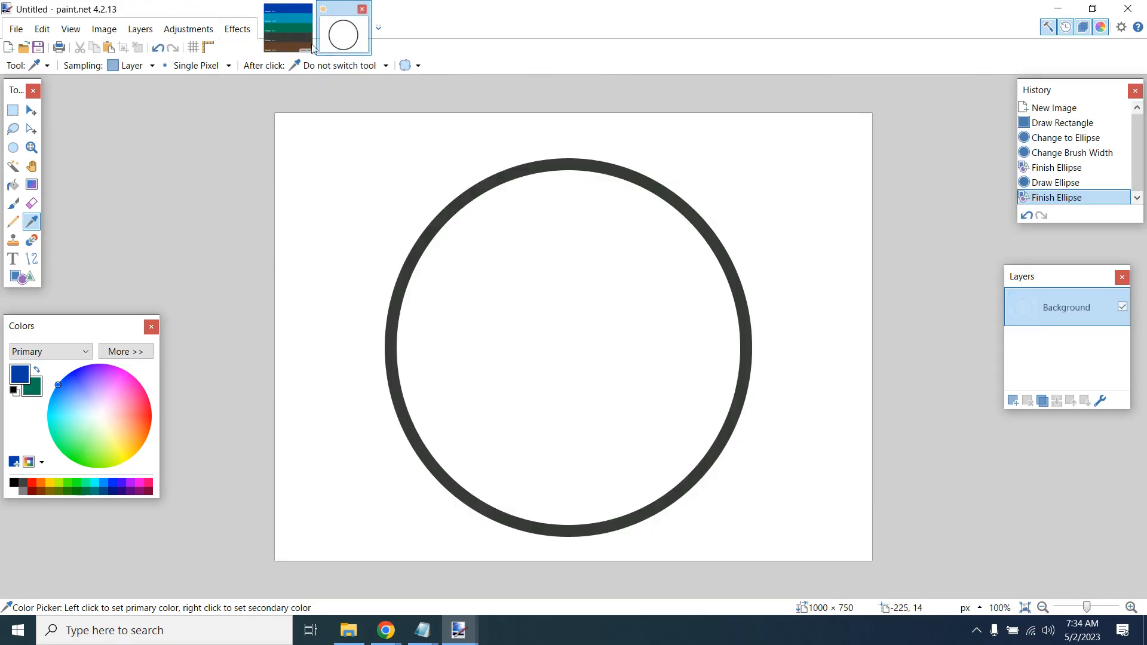
Step: Try a diagonal blue-to-green gradient over the whole circle drawing and undo it
{"action": "left_click", "coordinate": [32, 185]}
{"action": "left_click_drag", "start_coordinate": [311, 155], "coordinate": [802, 478]}
{"action": "key", "text": "ctrl+z"}
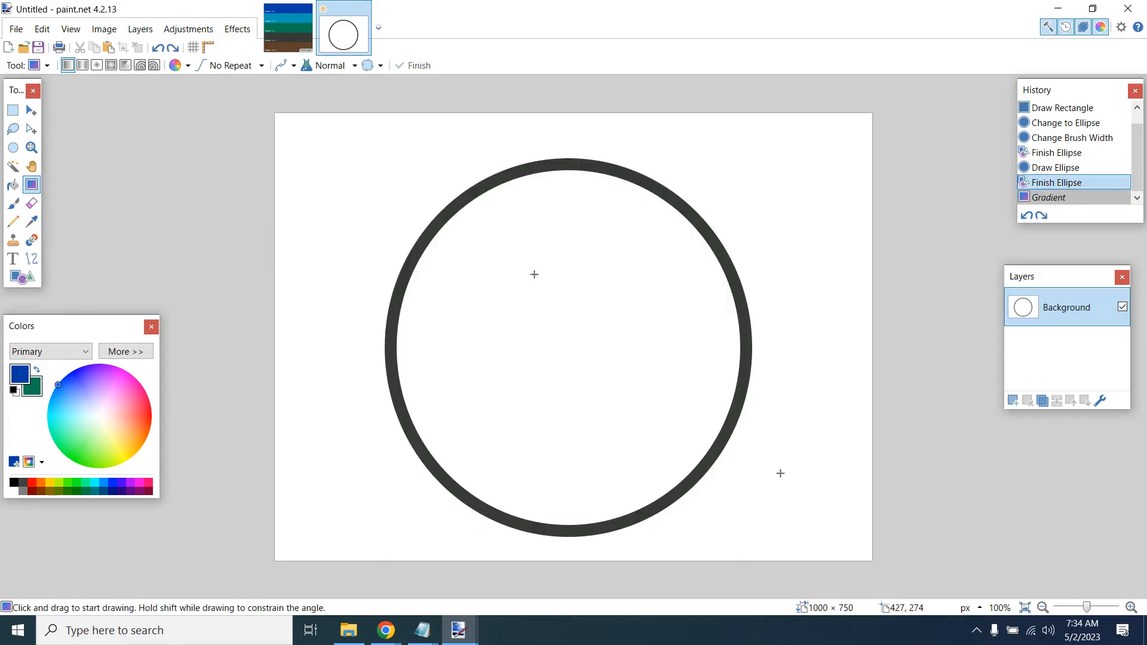
Step: Select the circle's interior with the Magic Wand and fill it with a blue-to-green linear gradient running from its upper left to lower right
{"action": "left_click", "coordinate": [13, 166]}
{"action": "left_click", "coordinate": [626, 343]}
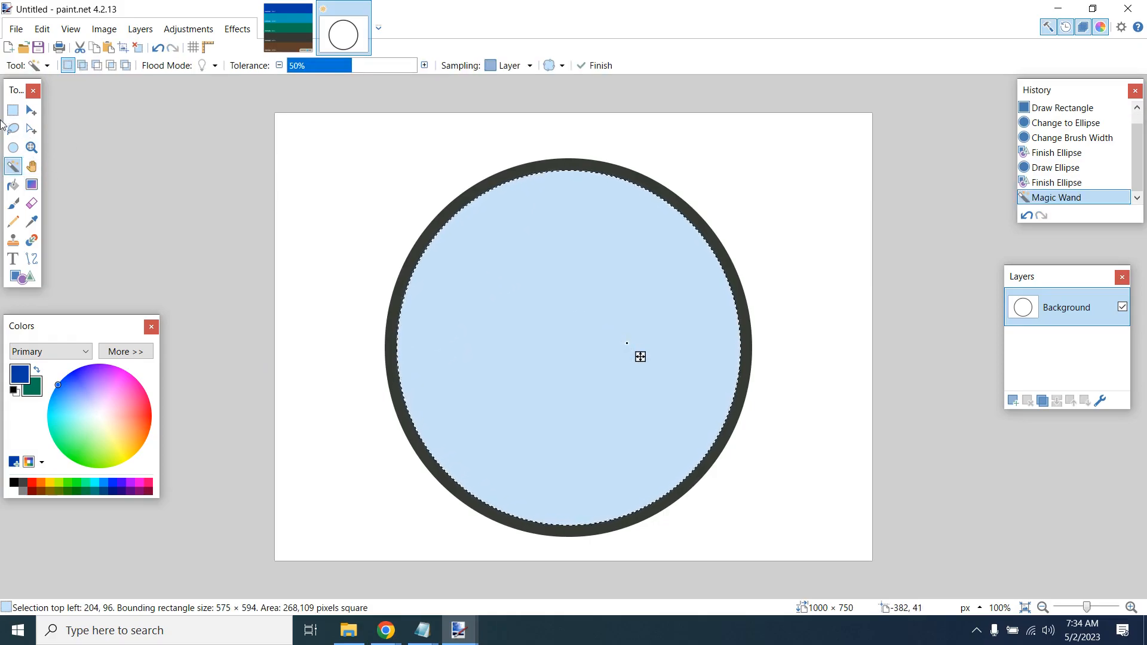
{"action": "left_click", "coordinate": [32, 184]}
{"action": "left_click_drag", "start_coordinate": [467, 236], "coordinate": [638, 388]}
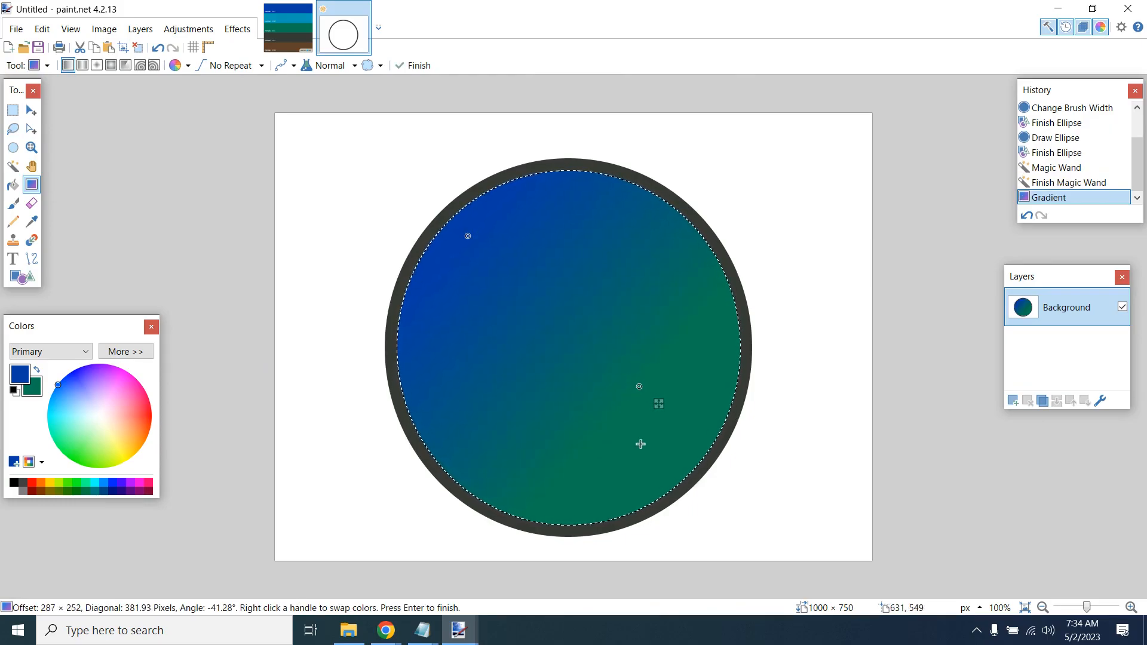
Step: Crop the image to a rectangular selection of about 640 × 681 pixels closely surrounding the circle
{"action": "left_click", "coordinate": [12, 118]}
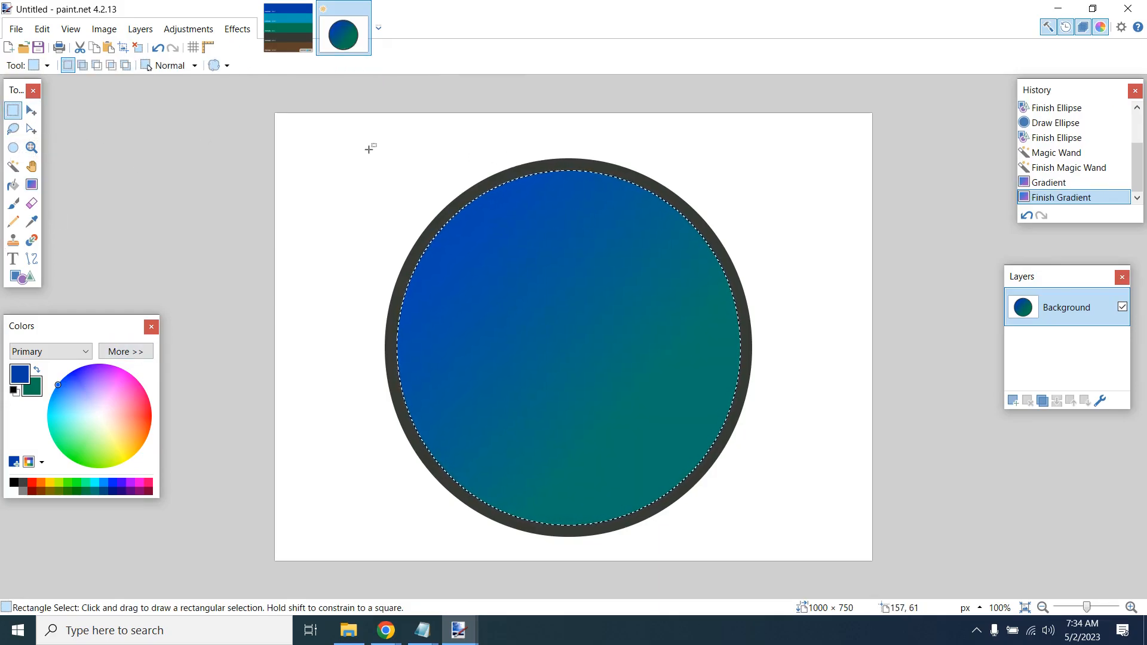
{"action": "left_click_drag", "start_coordinate": [380, 141], "coordinate": [762, 547]}
{"action": "left_click", "coordinate": [104, 29]}
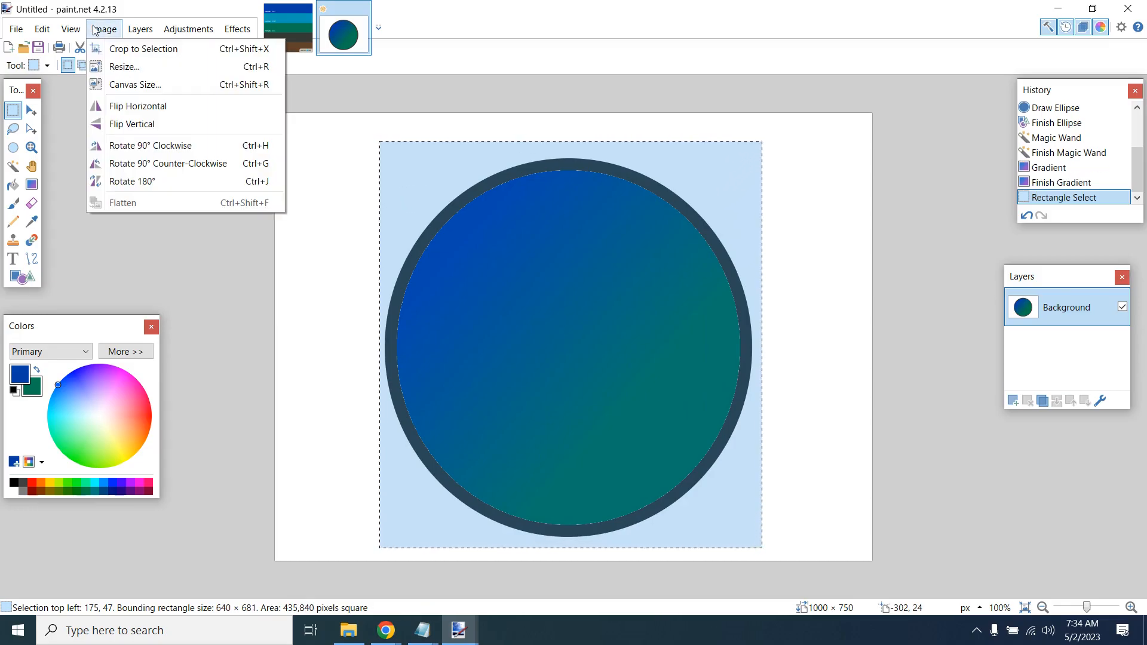
{"action": "left_click", "coordinate": [131, 43]}
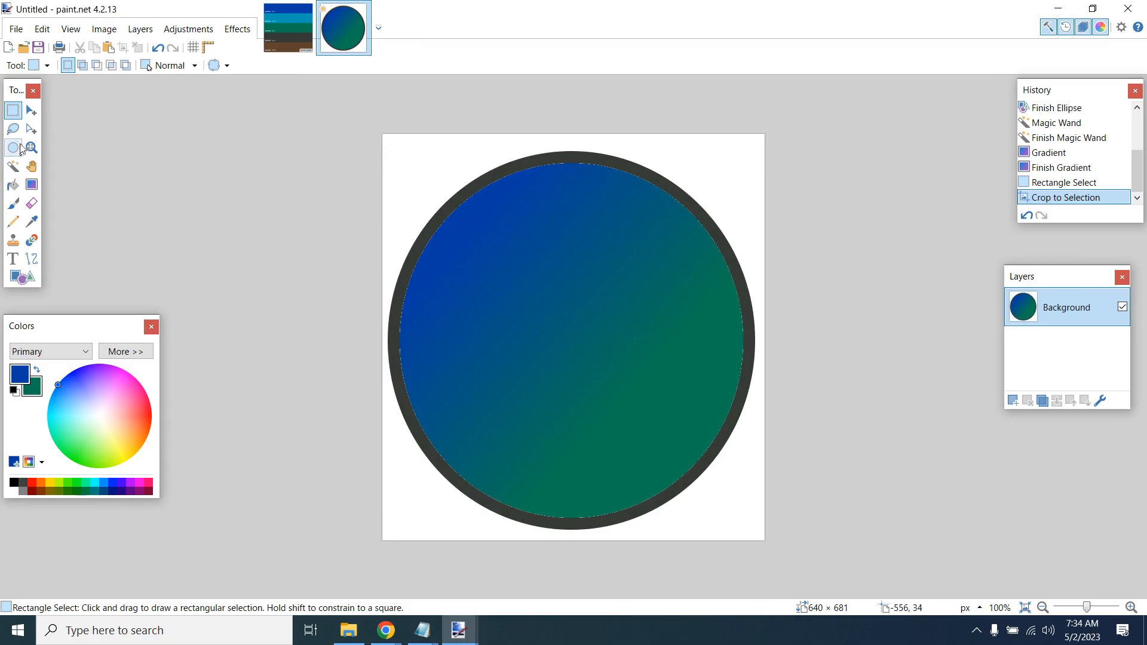
Step: Select the white area around the circle with the Magic Wand and erase it to transparency
{"action": "left_click", "coordinate": [13, 166]}
{"action": "left_click", "coordinate": [453, 165]}
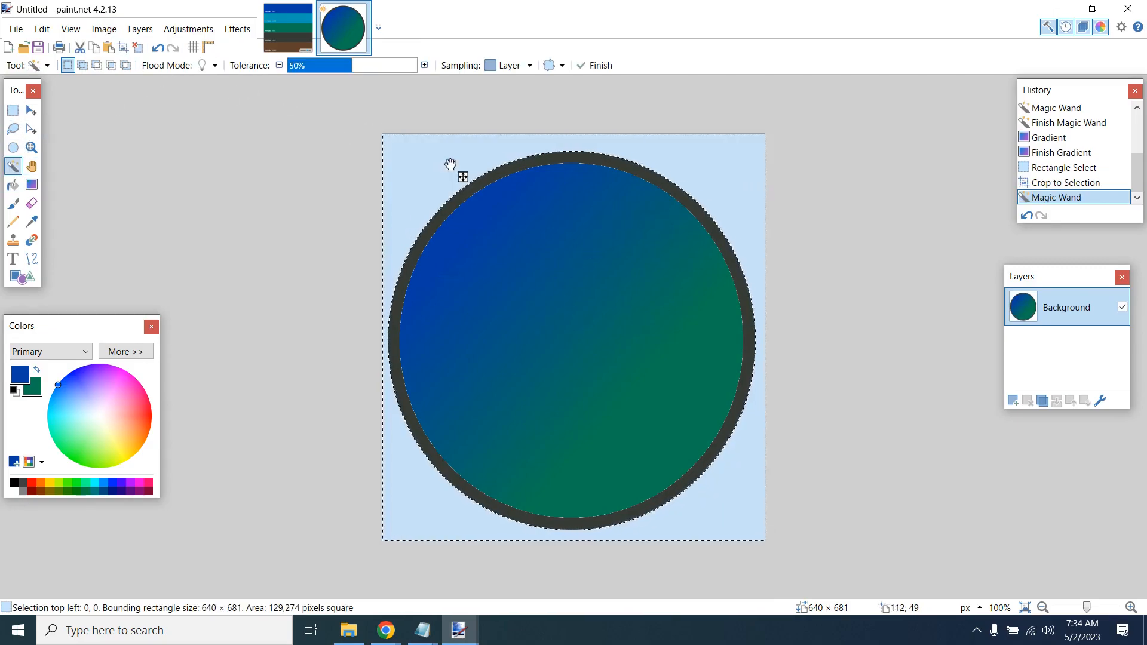
{"action": "key", "text": "Delete"}
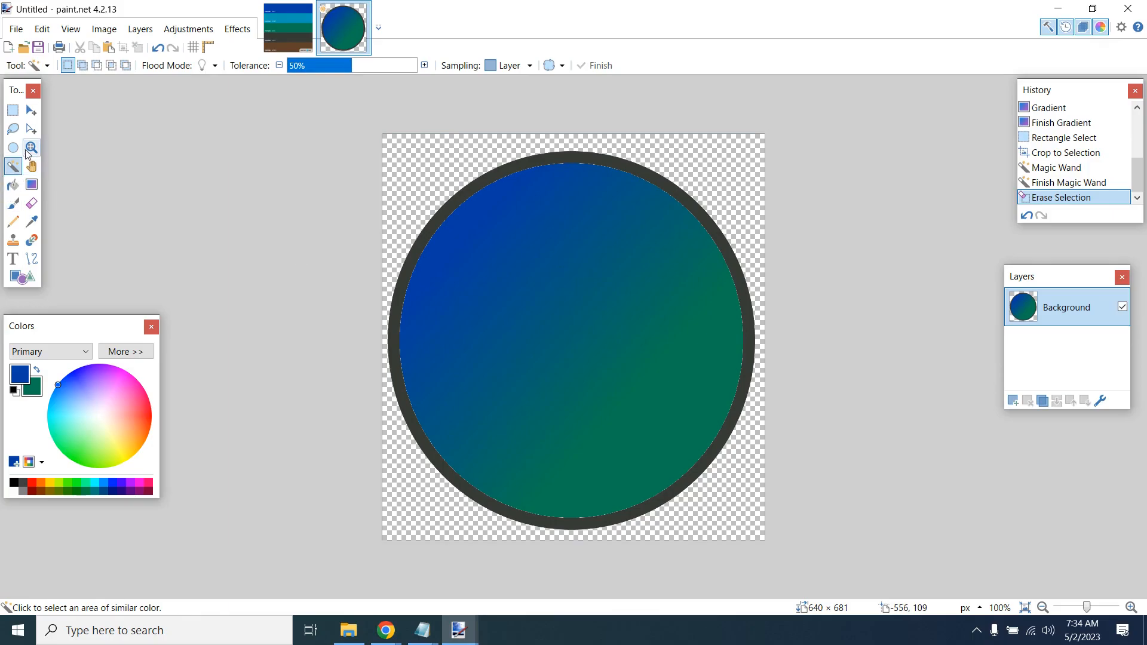
Step: Try to erase the circle's gradient interior with the Magic Wand at 50% tolerance and undo the erasure
{"action": "left_click", "coordinate": [717, 310]}
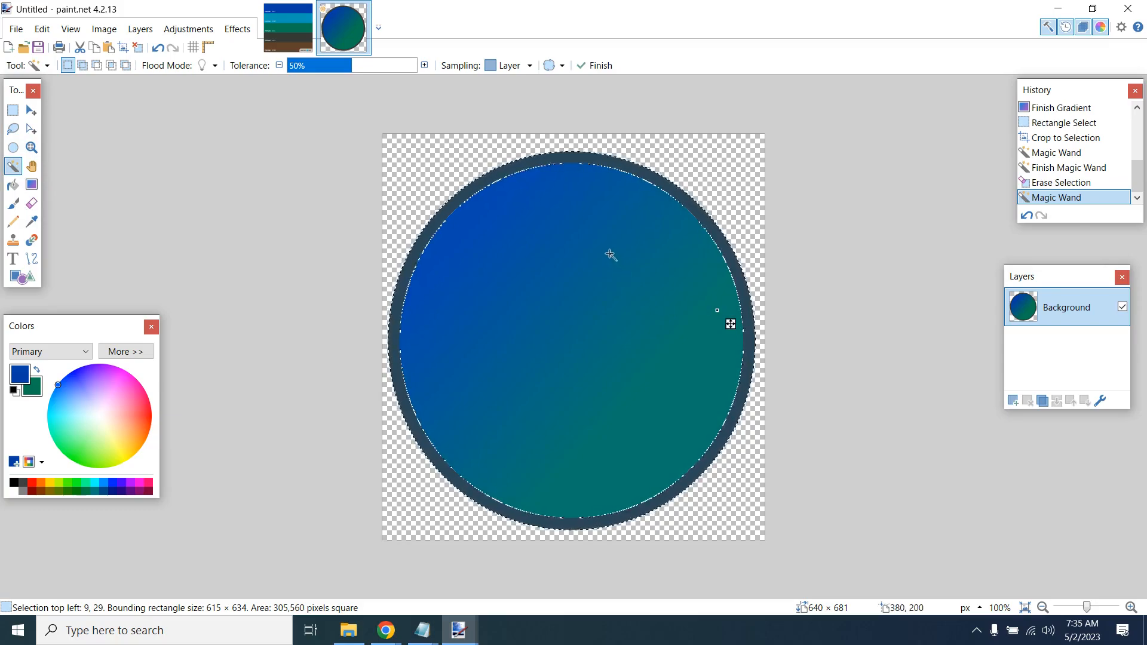
{"action": "key", "text": "Delete"}
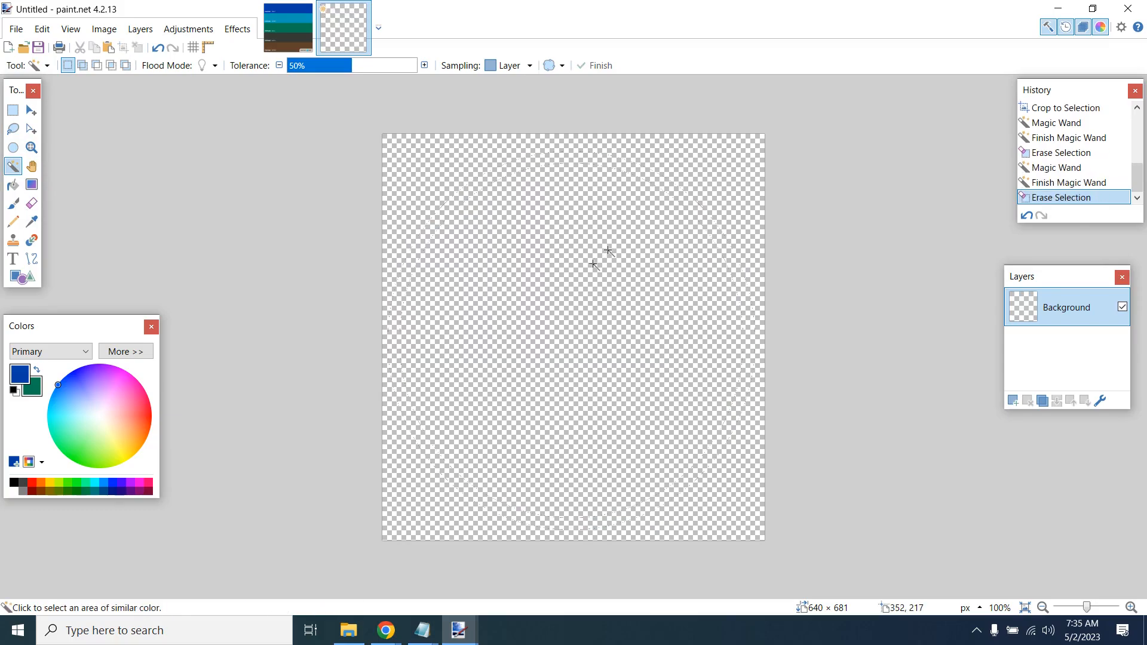
{"action": "key", "text": "ctrl+z"}
Step: Select only the circle's gradient interior with the Magic Wand at 35% tolerance and erase it, keeping the dark outline
{"action": "left_click", "coordinate": [576, 259]}
{"action": "left_click", "coordinate": [320, 63]}
{"action": "left_click", "coordinate": [325, 67]}
{"action": "left_click", "coordinate": [334, 66]}
{"action": "key", "text": "Delete"}
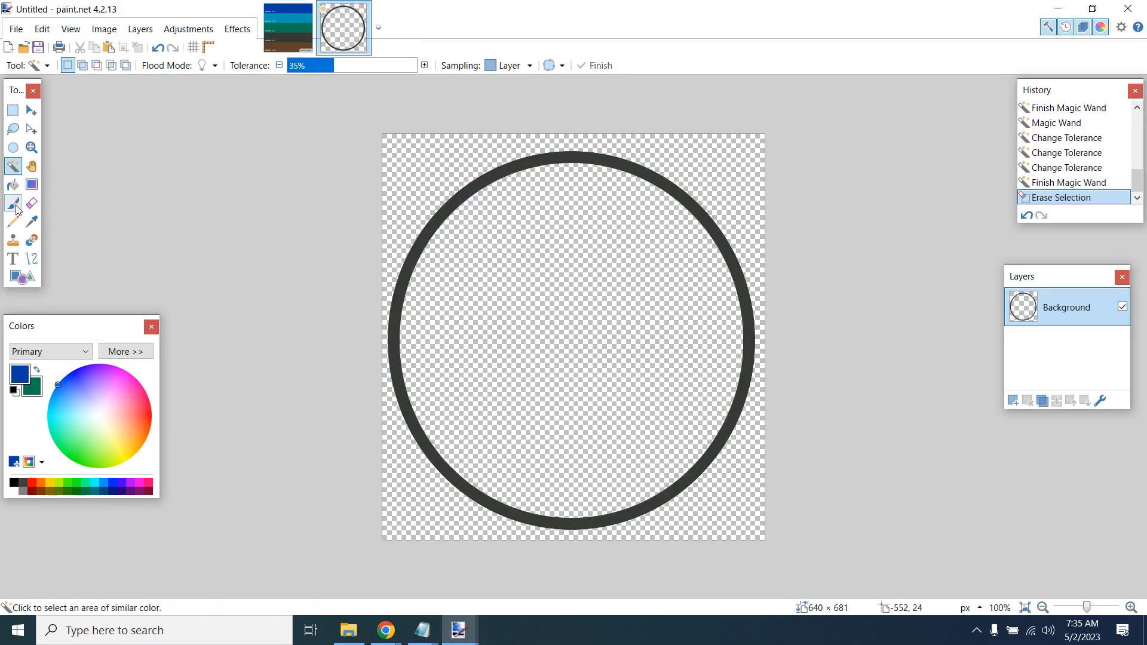
Step: Try a short diagonal gradient without an active selection and undo it
{"action": "left_click", "coordinate": [32, 185]}
{"action": "left_click_drag", "start_coordinate": [473, 208], "coordinate": [513, 244]}
{"action": "key", "text": "ctrl+z"}
Step: Select the empty circle interior with the Magic Wand and fill it with a blue-to-green linear gradient from upper left to lower right
{"action": "left_click", "coordinate": [13, 167]}
{"action": "left_click", "coordinate": [756, 356]}
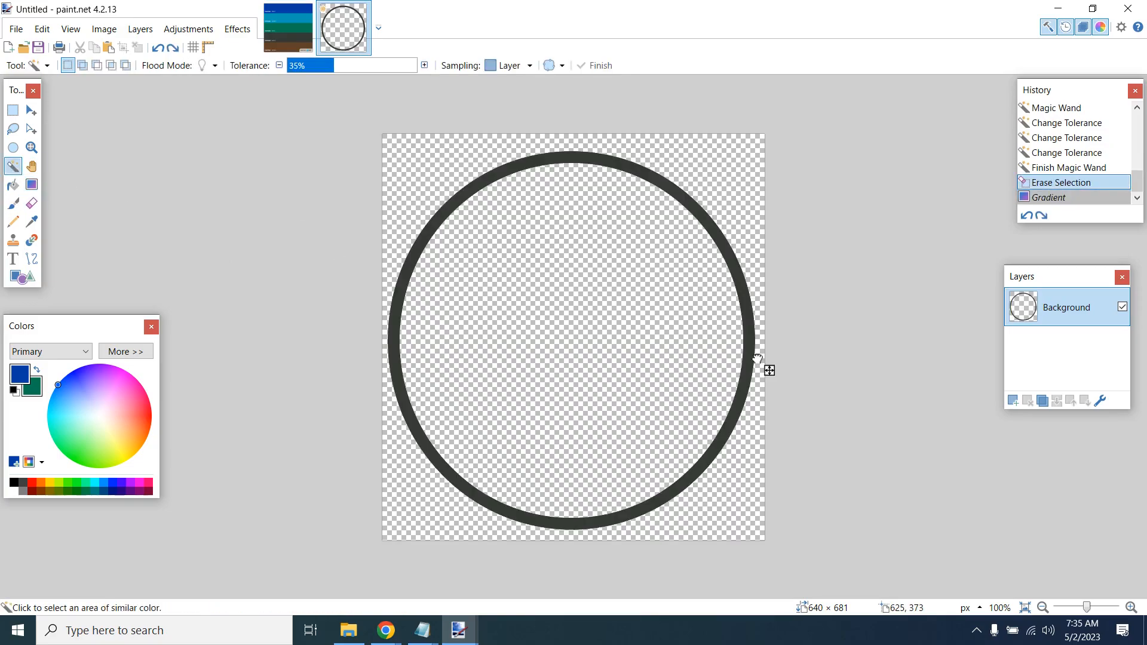
{"action": "left_click", "coordinate": [660, 335]}
{"action": "left_click", "coordinate": [31, 185]}
{"action": "left_click_drag", "start_coordinate": [491, 241], "coordinate": [656, 410]}
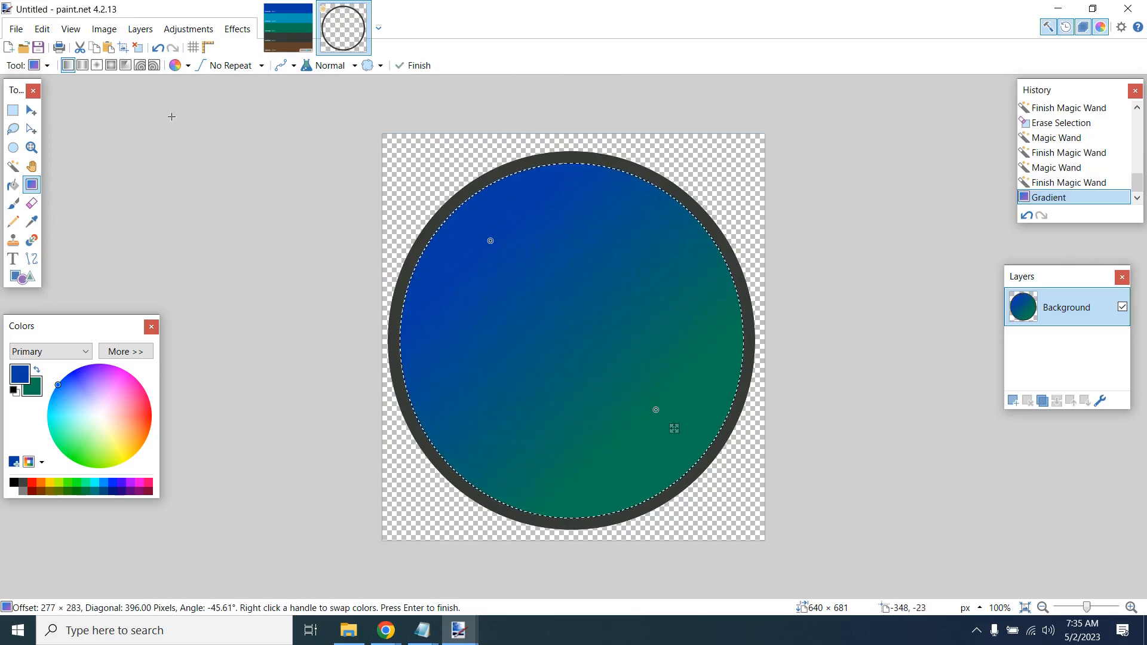
Step: Try the reflected linear and Diamond gradient types, moving the start toward the circle's centre and the end toward its lower edge
{"action": "left_click", "coordinate": [85, 66]}
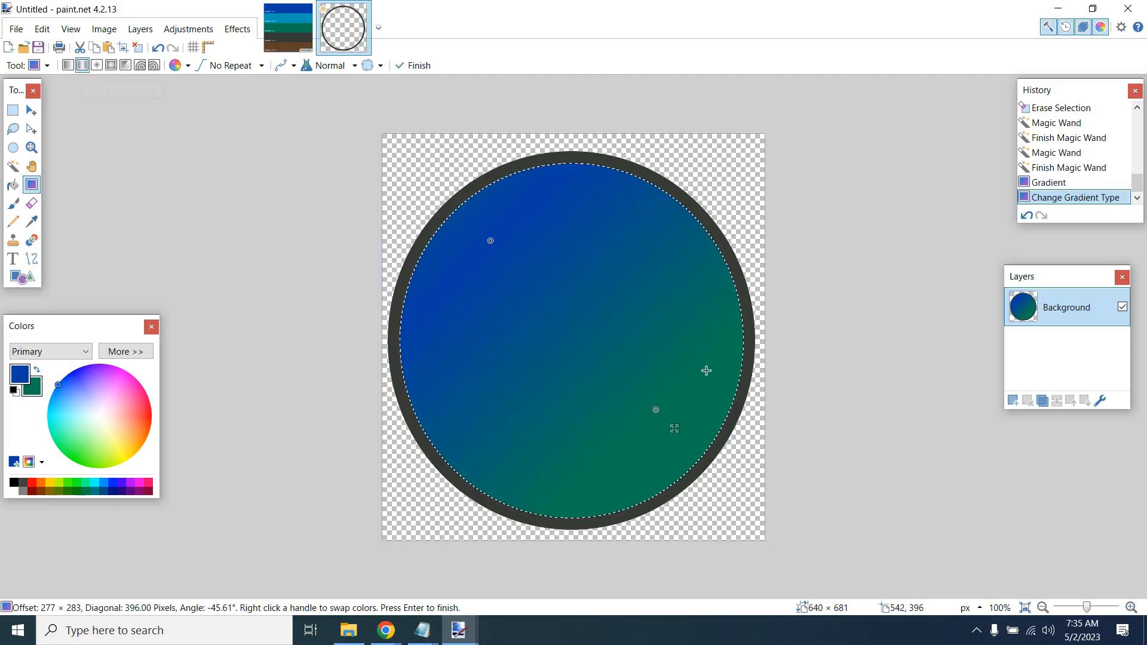
{"action": "left_click_drag", "start_coordinate": [496, 240], "coordinate": [571, 303]}
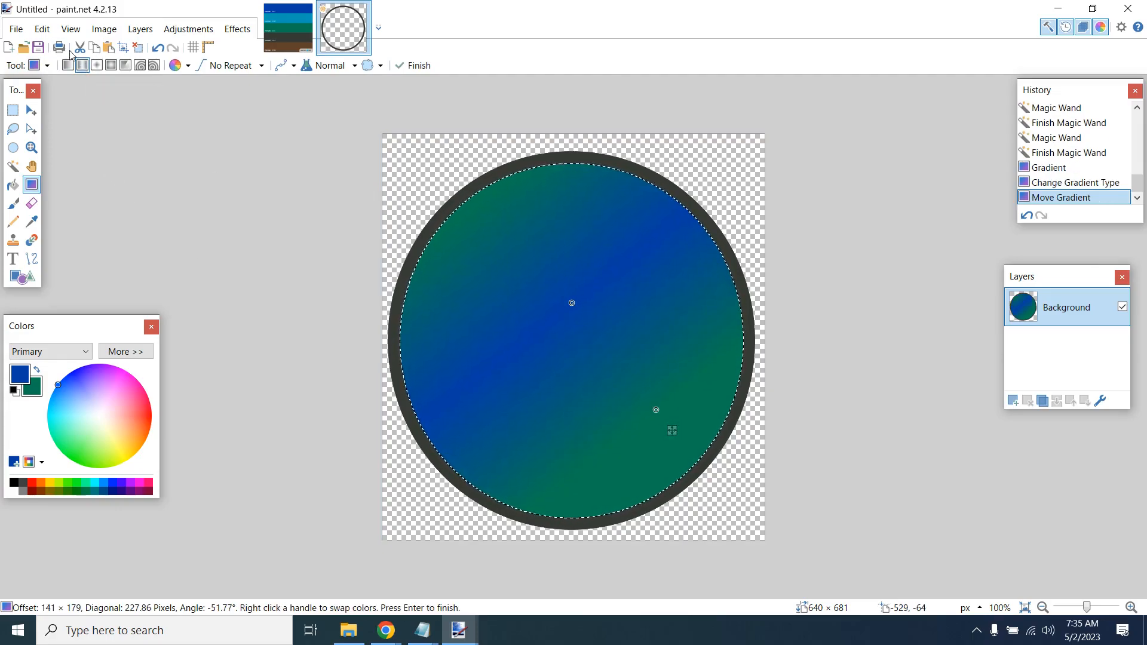
{"action": "left_click", "coordinate": [97, 66]}
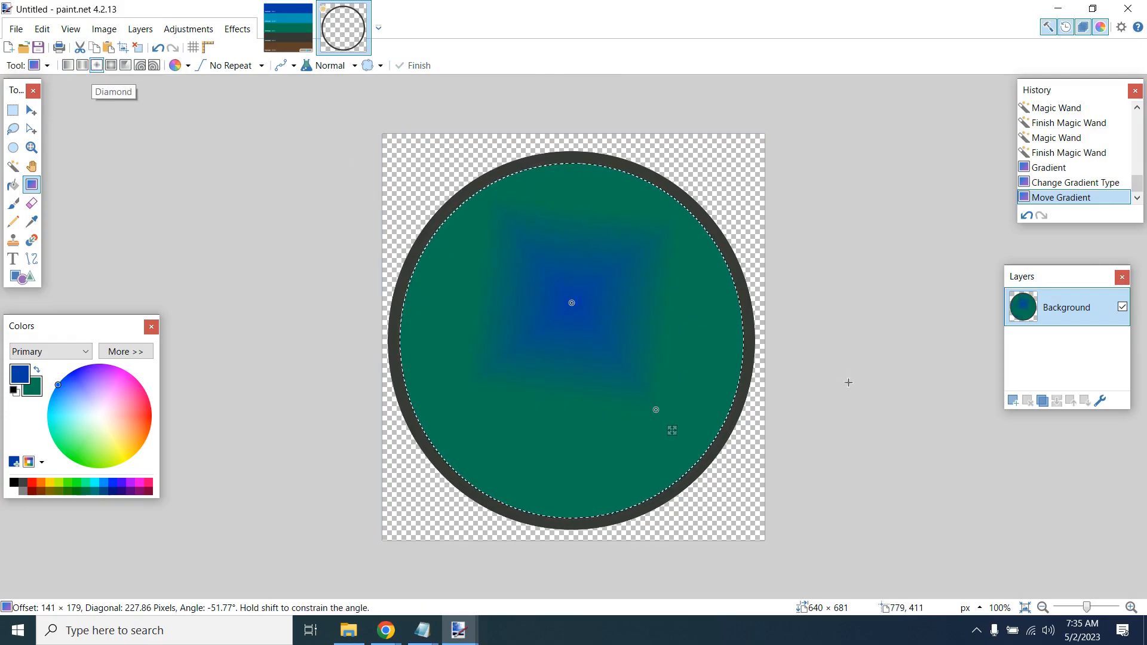
{"action": "left_click_drag", "start_coordinate": [657, 410], "coordinate": [670, 478]}
Step: Try a radial gradient centred in the circle, followed by the conical type
{"action": "left_click", "coordinate": [112, 70]}
{"action": "left_click_drag", "start_coordinate": [571, 303], "coordinate": [583, 339]}
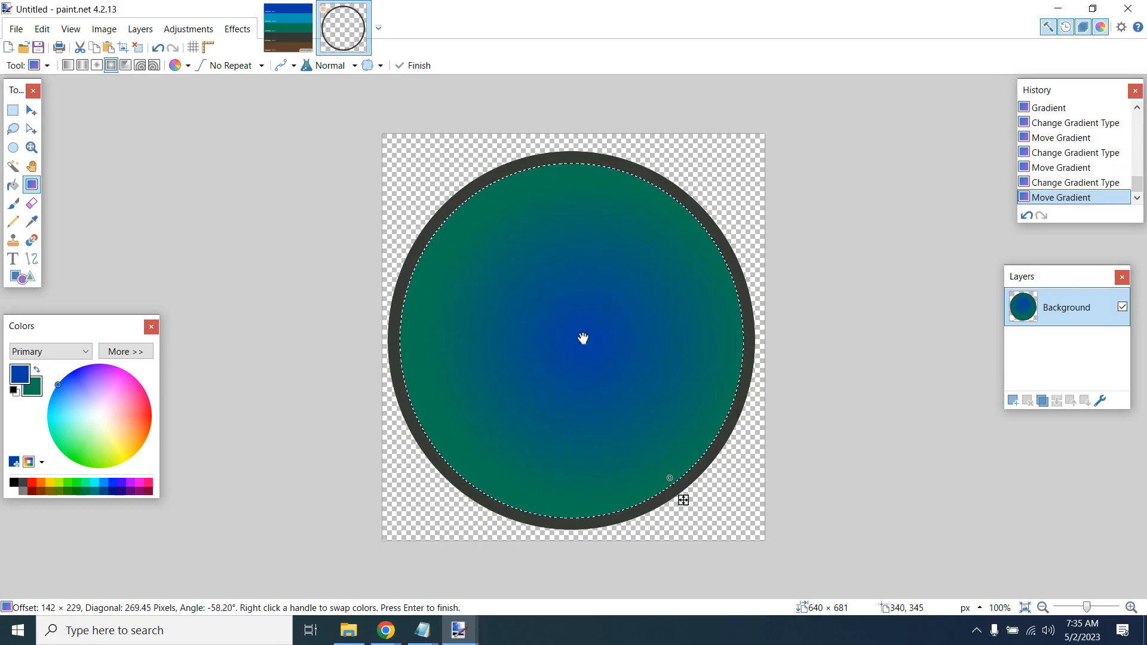
{"action": "left_click", "coordinate": [130, 68]}
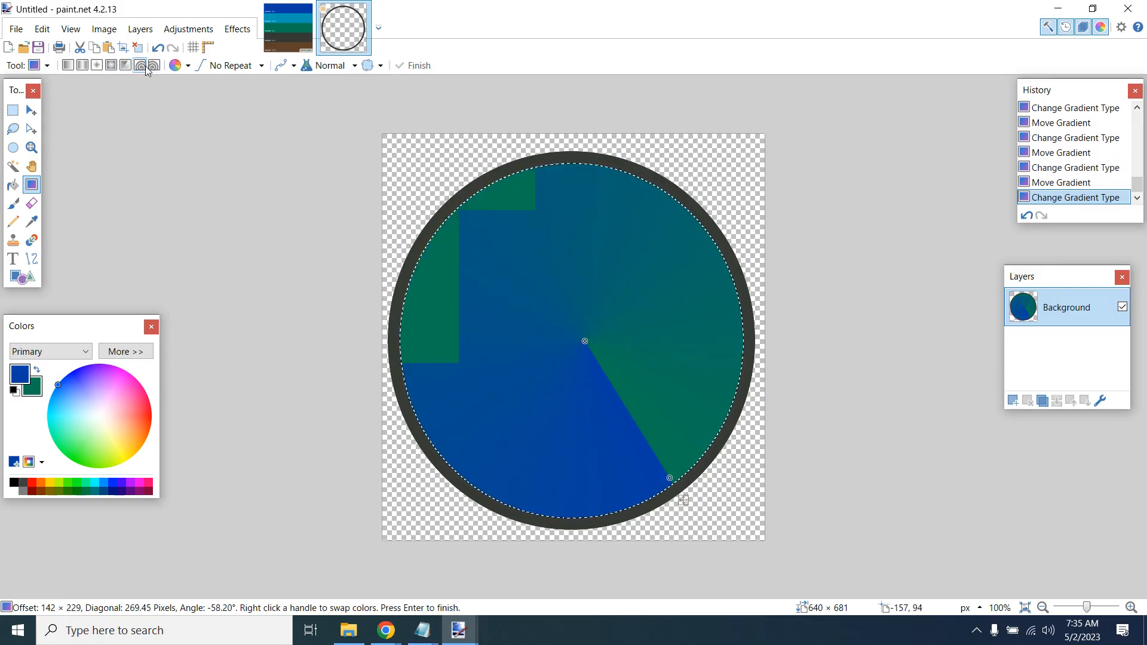
Step: Shift the gradient's start slightly left of the circle's centre and its end toward the lower right, and finish it as a Diamond gradient
{"action": "left_click", "coordinate": [145, 67]}
{"action": "left_click_drag", "start_coordinate": [585, 343], "coordinate": [535, 323]}
{"action": "left_click_drag", "start_coordinate": [574, 515], "coordinate": [182, 100]}
{"action": "left_click_drag", "start_coordinate": [251, 80], "coordinate": [670, 398]}
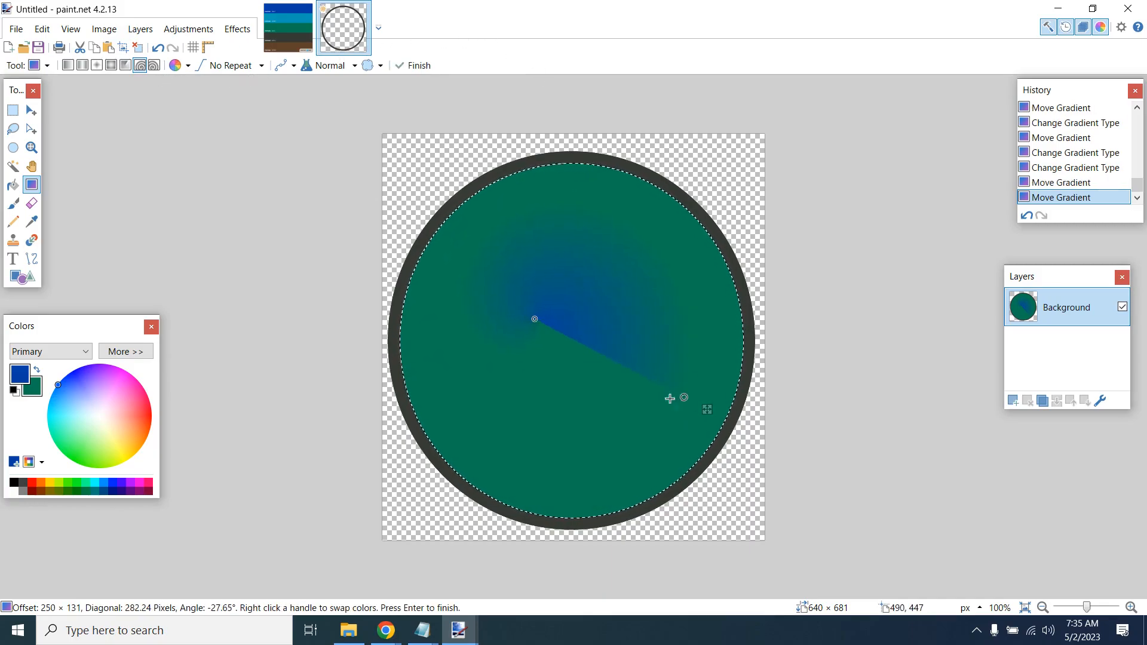
{"action": "left_click", "coordinate": [96, 65]}
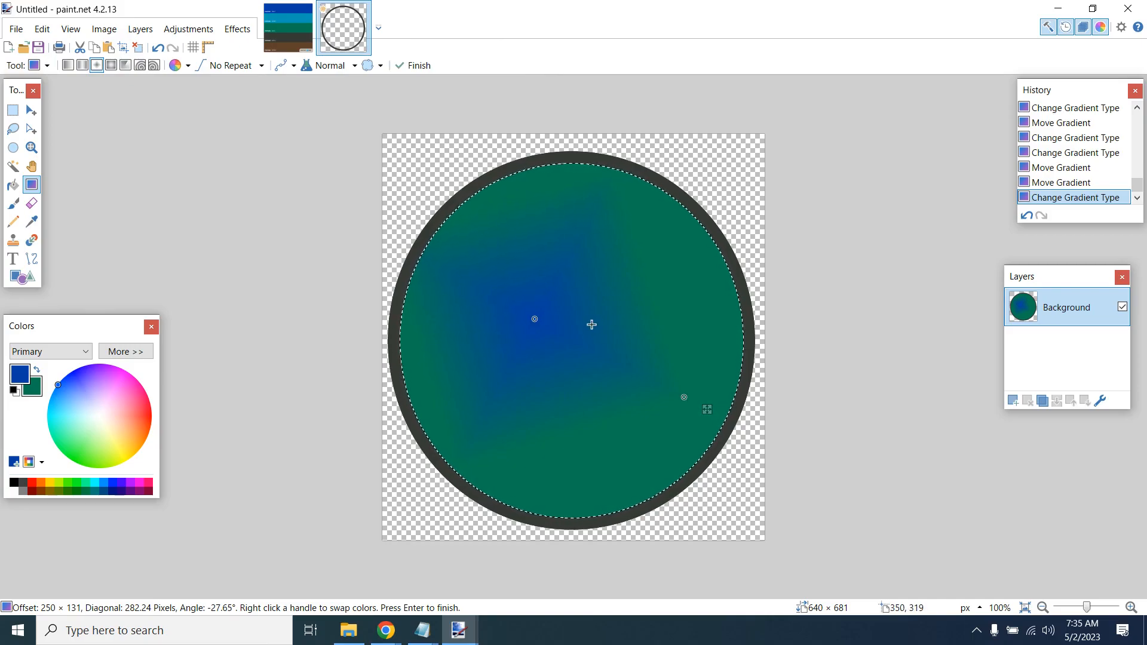
{"action": "key", "text": "Return"}
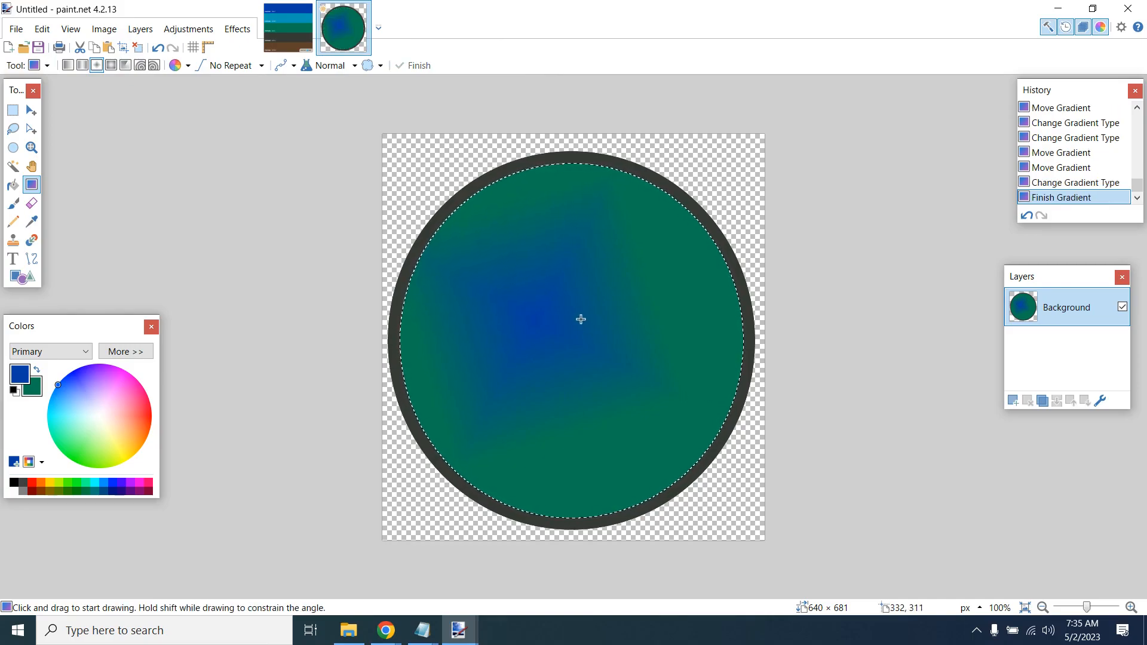
Step: Sample Pantone 2229 C light blue from the palette image as the primary colour and return to the circle drawing
{"action": "left_click", "coordinate": [299, 37]}
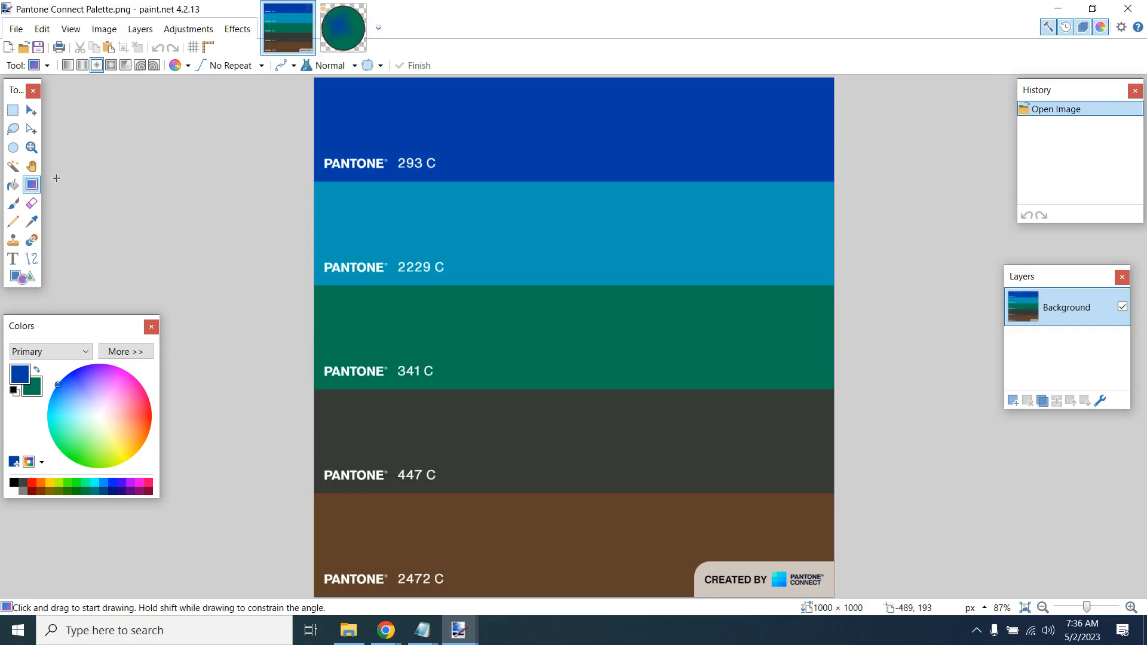
{"action": "left_click", "coordinate": [31, 222]}
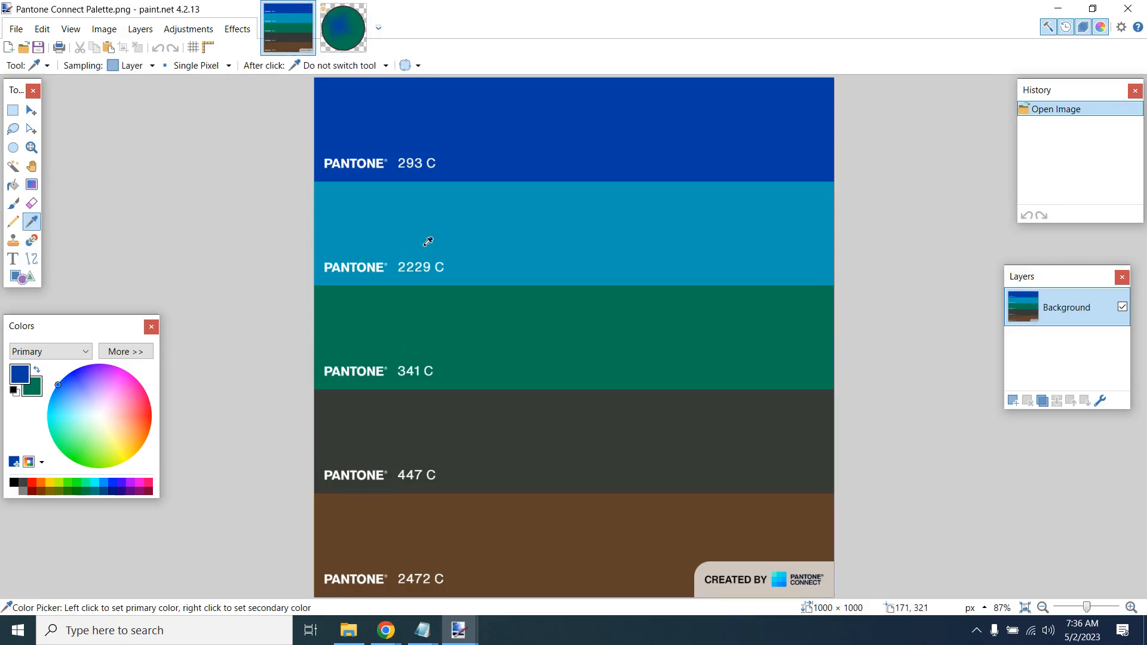
{"action": "left_click", "coordinate": [651, 234]}
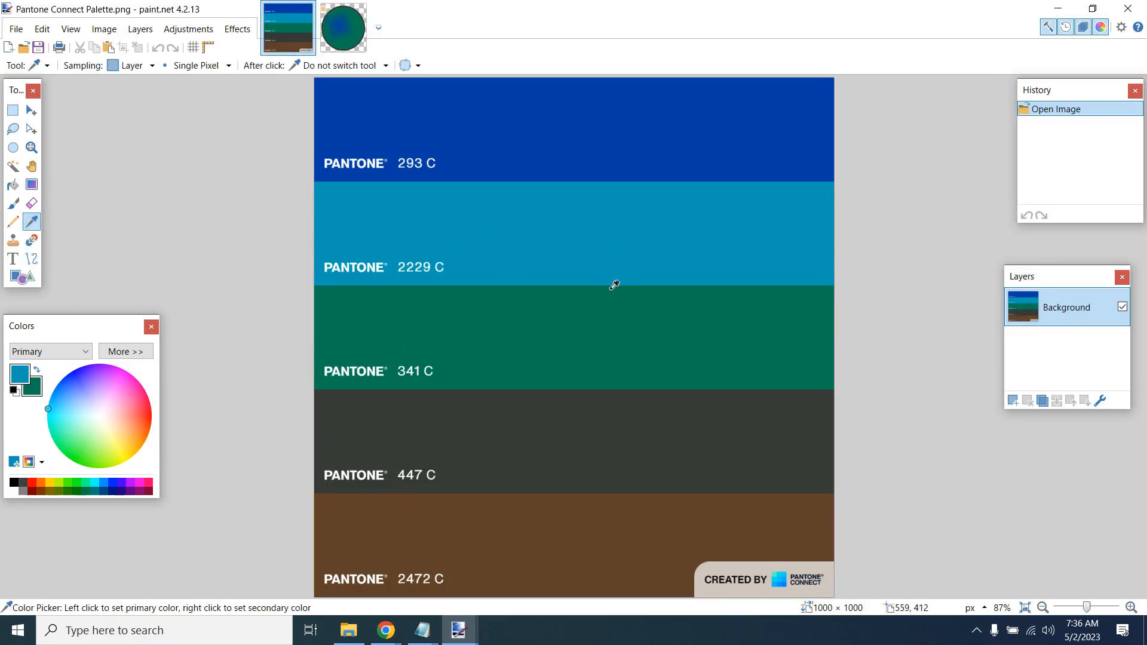
{"action": "left_click", "coordinate": [335, 31]}
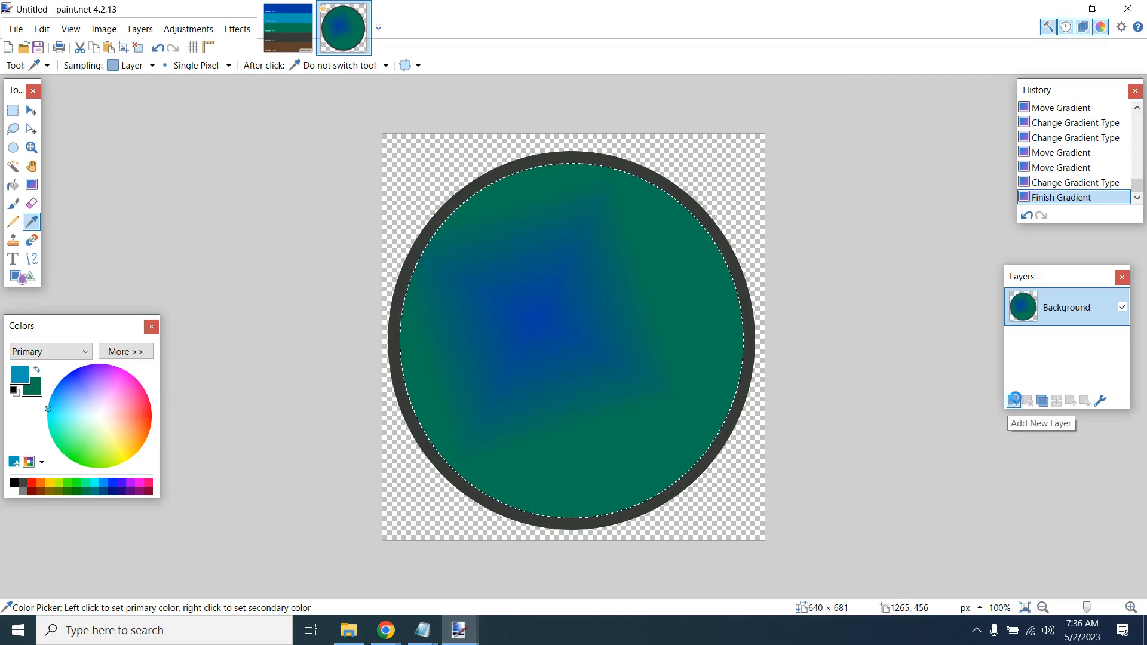
Step: Add a new layer above the background and activate the Text tool
{"action": "left_click", "coordinate": [1016, 401]}
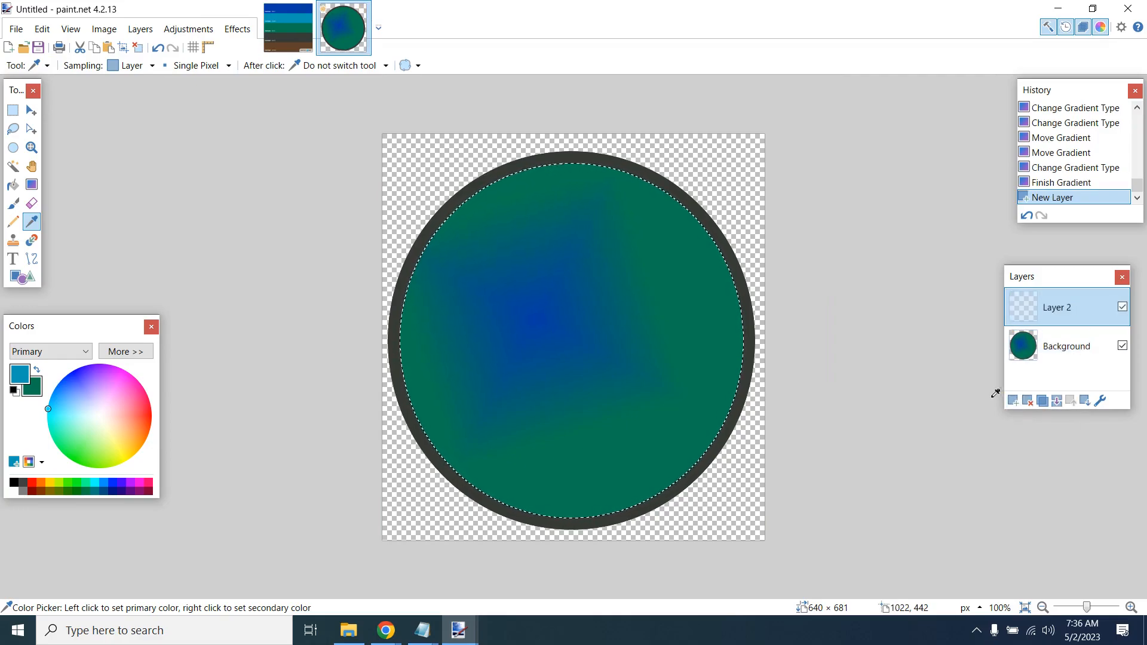
{"action": "left_click", "coordinate": [12, 259]}
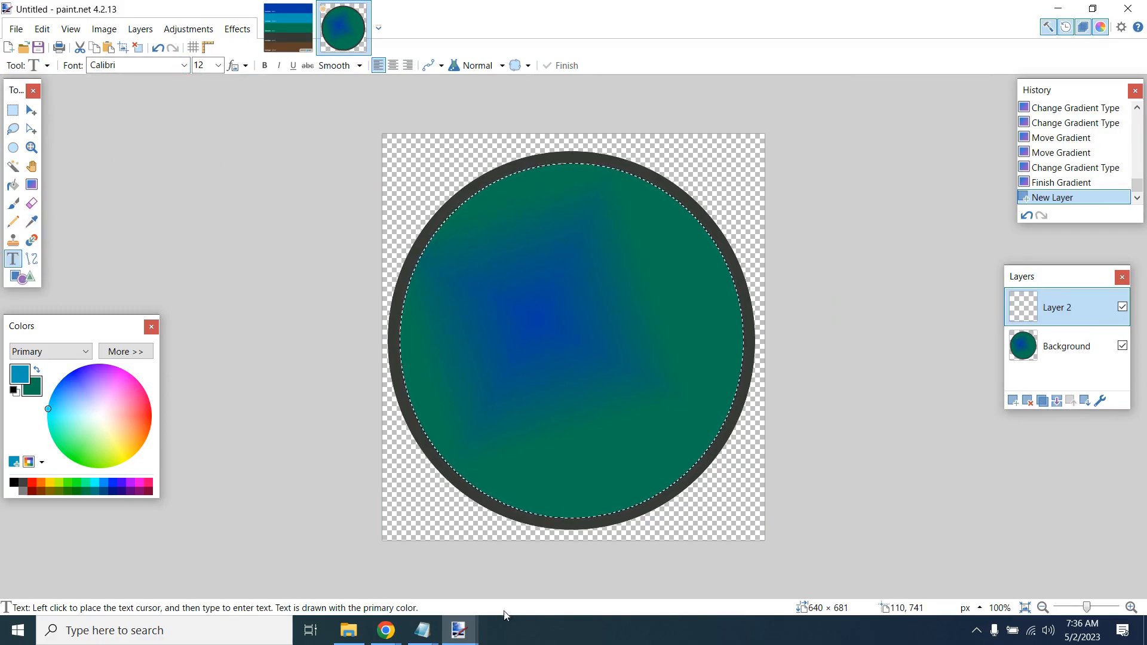
Step: Switch to Chrome and open the Single Sheet example linked near the end of the assignment page
{"action": "mouse_move", "coordinate": [386, 630]}
{"action": "left_click", "coordinate": [285, 543]}
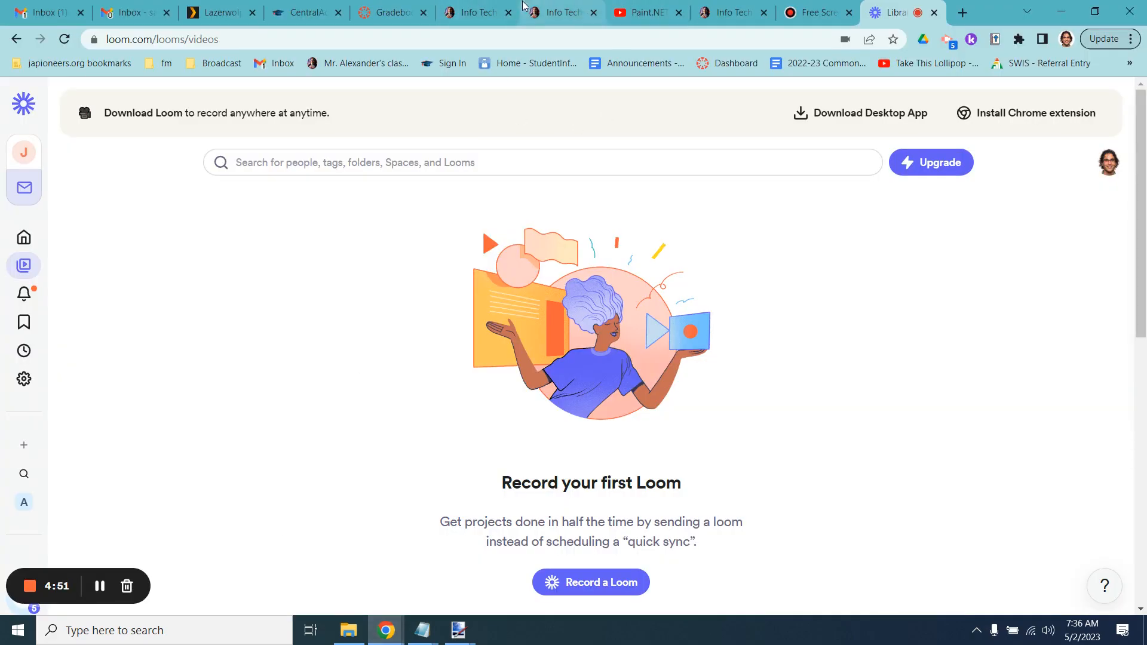
{"action": "left_click", "coordinate": [545, 8]}
{"action": "scroll", "coordinate": [790, 317], "scroll_direction": "down", "scroll_amount": 15}
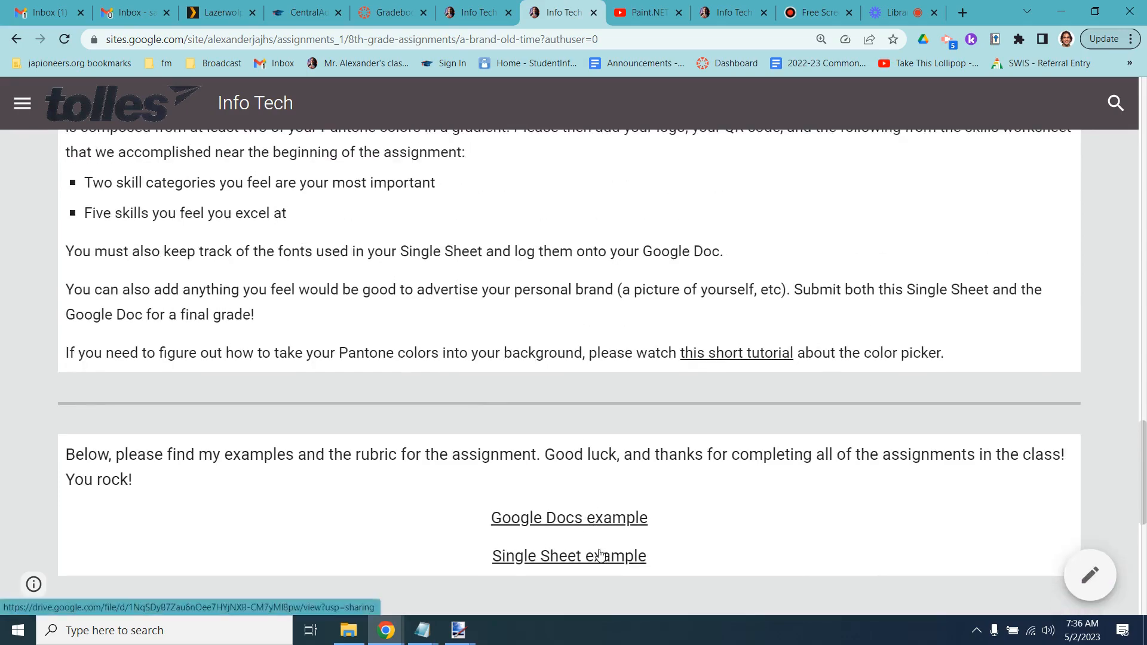
{"action": "left_click", "coordinate": [598, 555]}
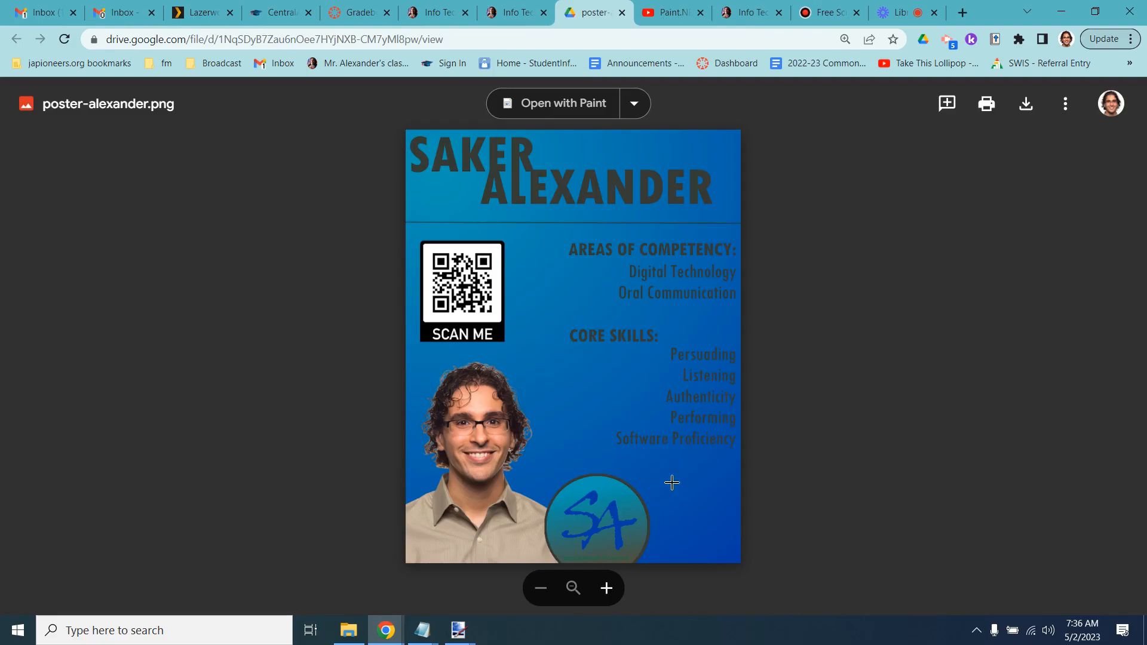
Step: Open the assignment's Google Docs example to check which fonts it uses, and return to paint.net
{"action": "left_click", "coordinate": [511, 12]}
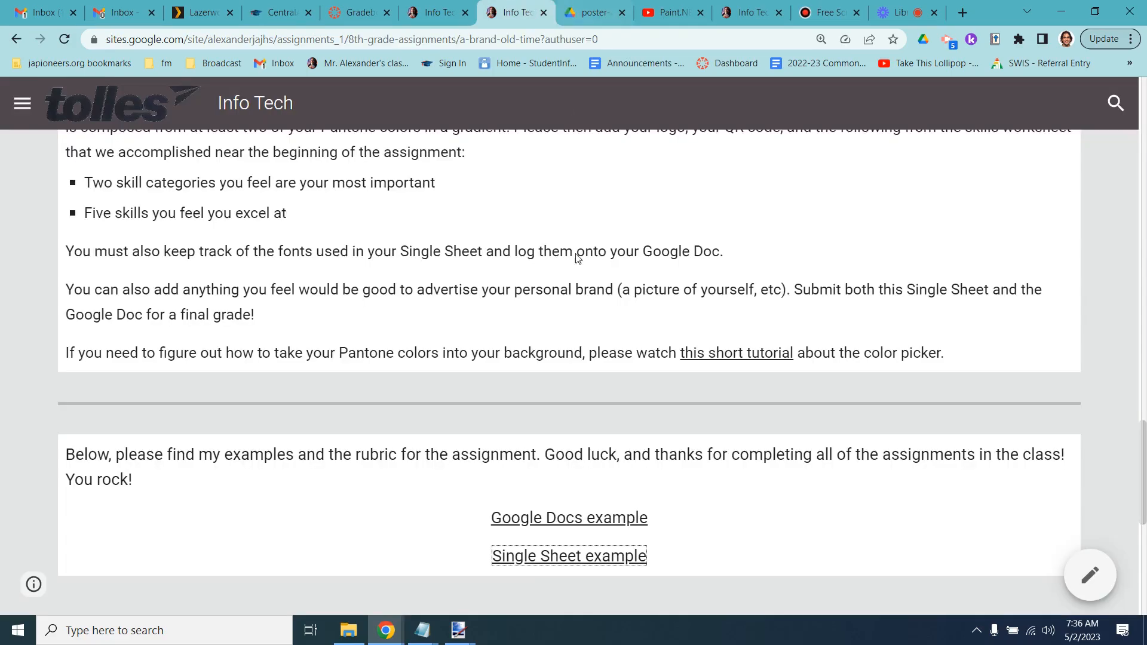
{"action": "left_click", "coordinate": [632, 521]}
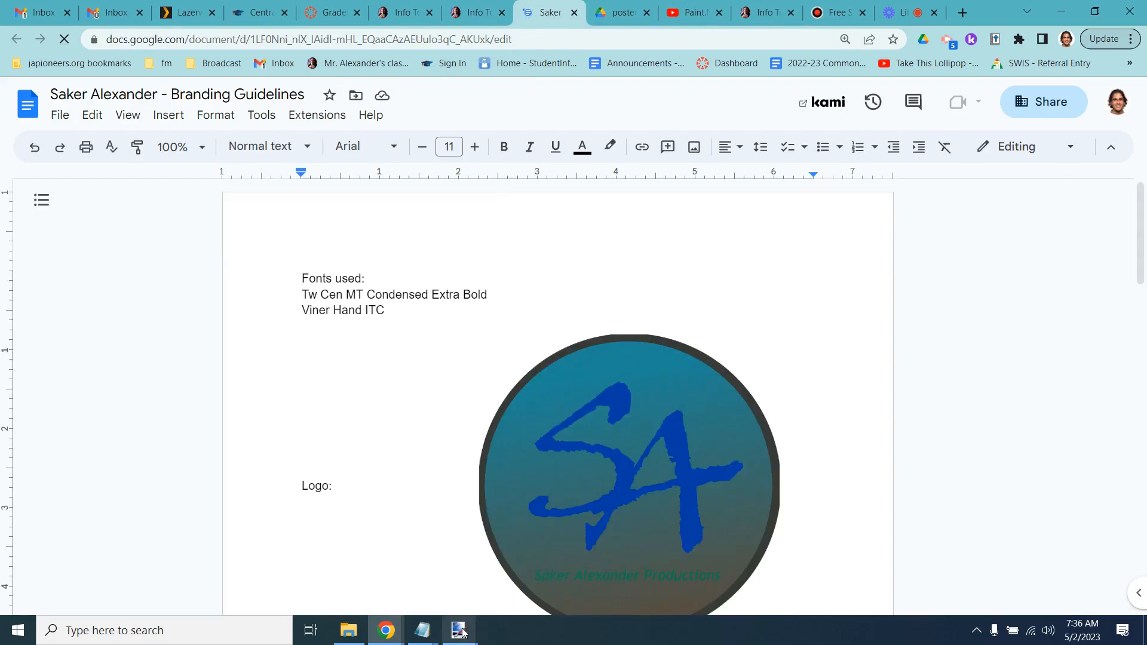
{"action": "mouse_move", "coordinate": [458, 632]}
{"action": "left_click", "coordinate": [508, 544]}
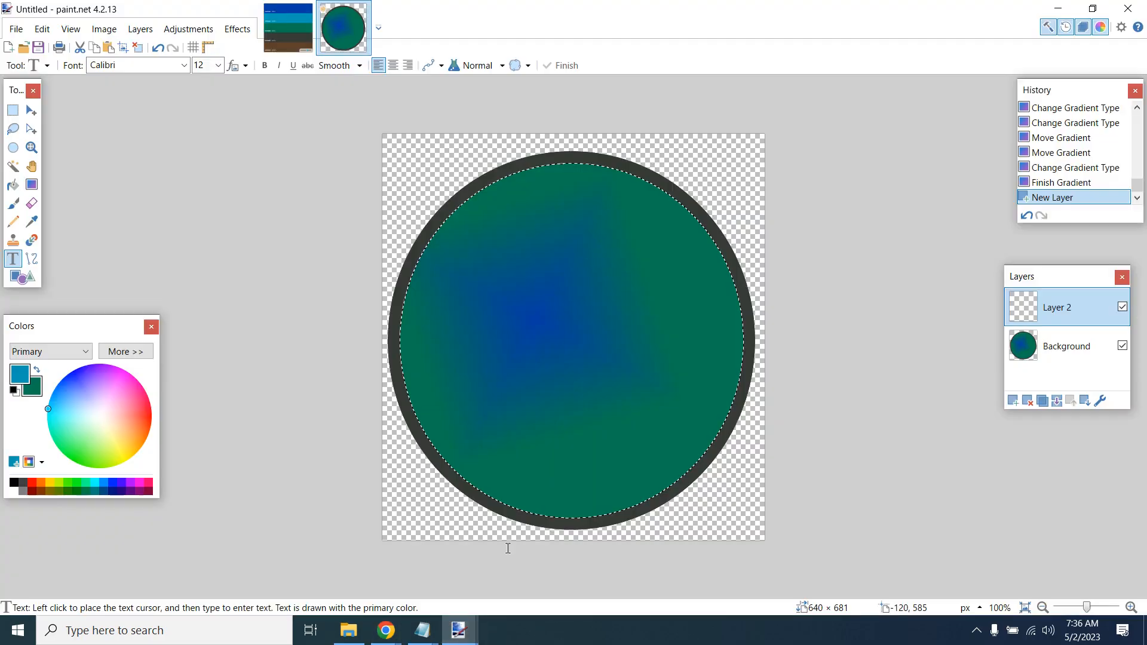
Step: Set the text font to Viner Hand ITC
{"action": "left_click", "coordinate": [184, 66]}
{"action": "key", "text": "i"}
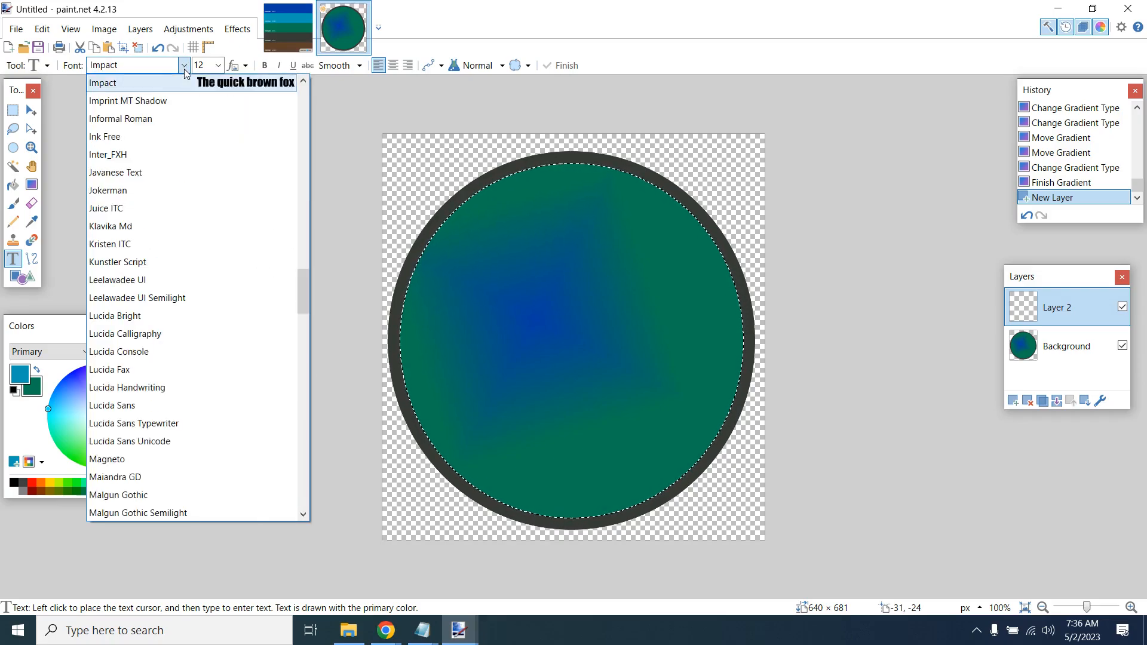
{"action": "key", "text": "n"}
{"action": "key", "text": "v"}
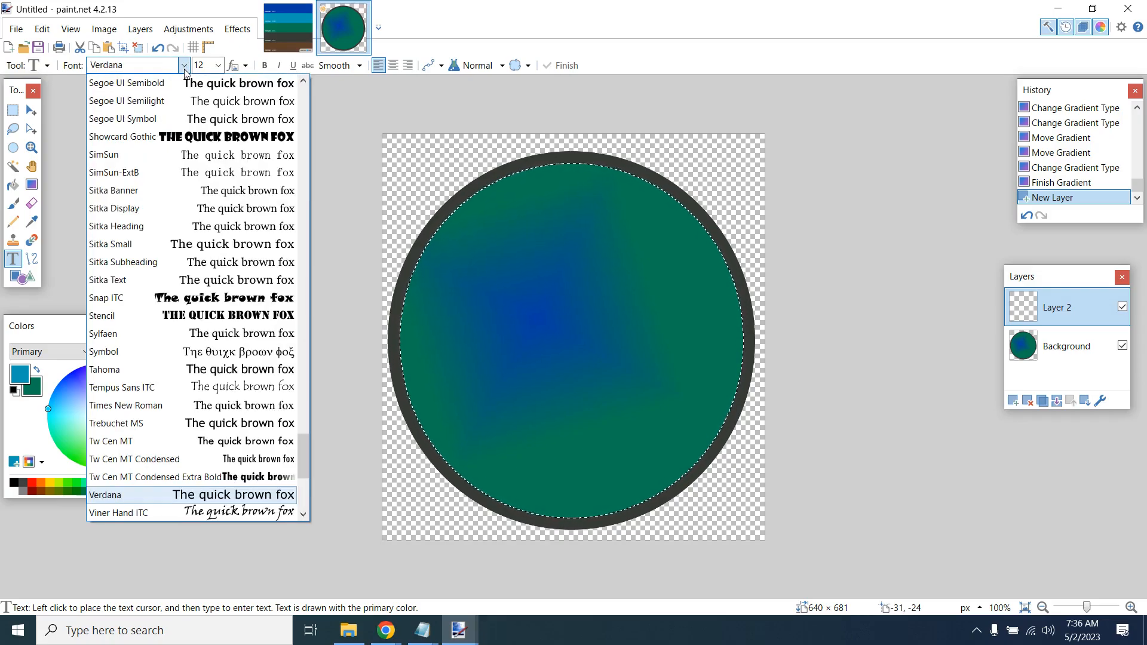
{"action": "scroll", "coordinate": [164, 512], "scroll_direction": "down", "scroll_amount": 1}
{"action": "left_click", "coordinate": [164, 512]}
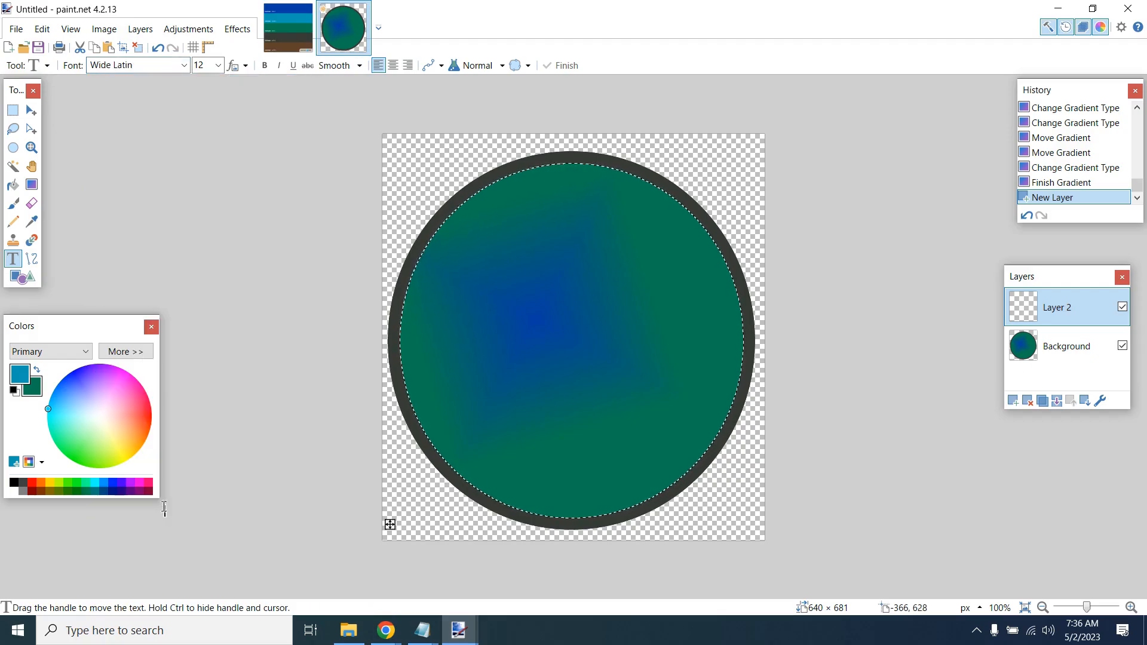
{"action": "left_click", "coordinate": [184, 65]}
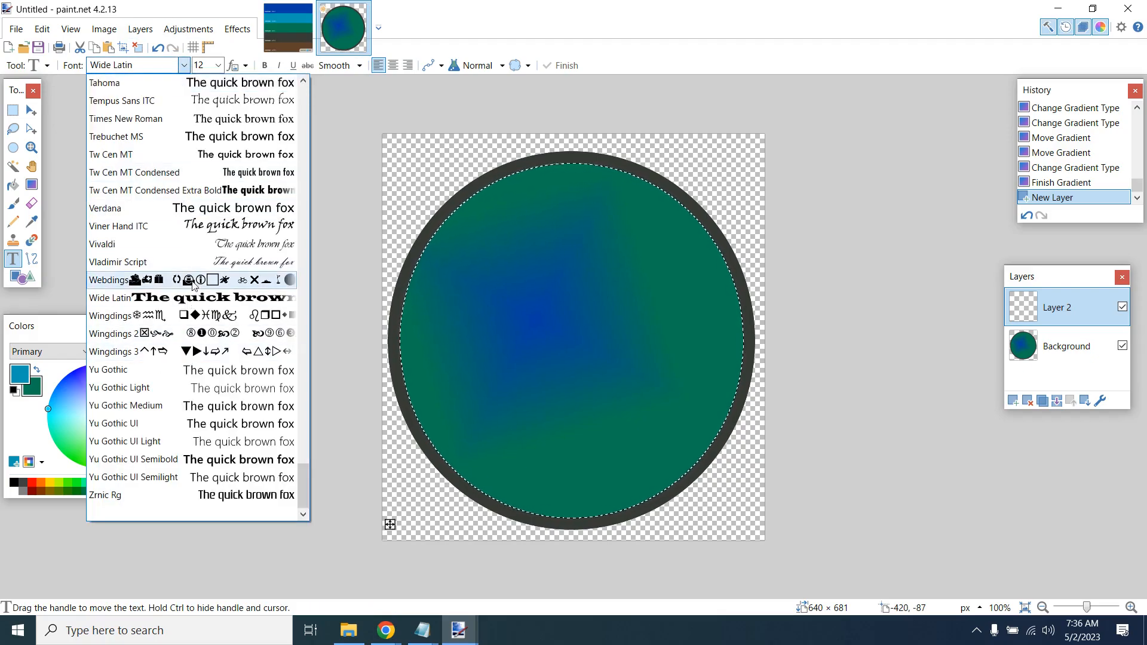
{"action": "left_click", "coordinate": [193, 229]}
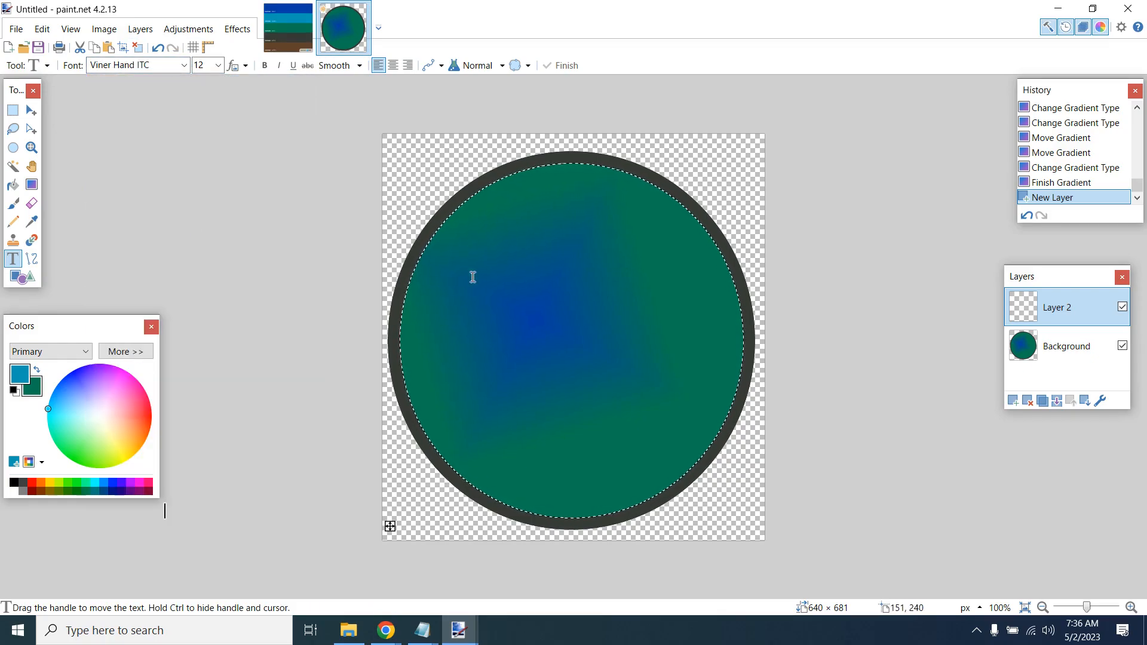
Step: Set the font size to 144, with the text insertion point in the left half of the circle
{"action": "left_click", "coordinate": [218, 66]}
{"action": "left_click", "coordinate": [208, 285]}
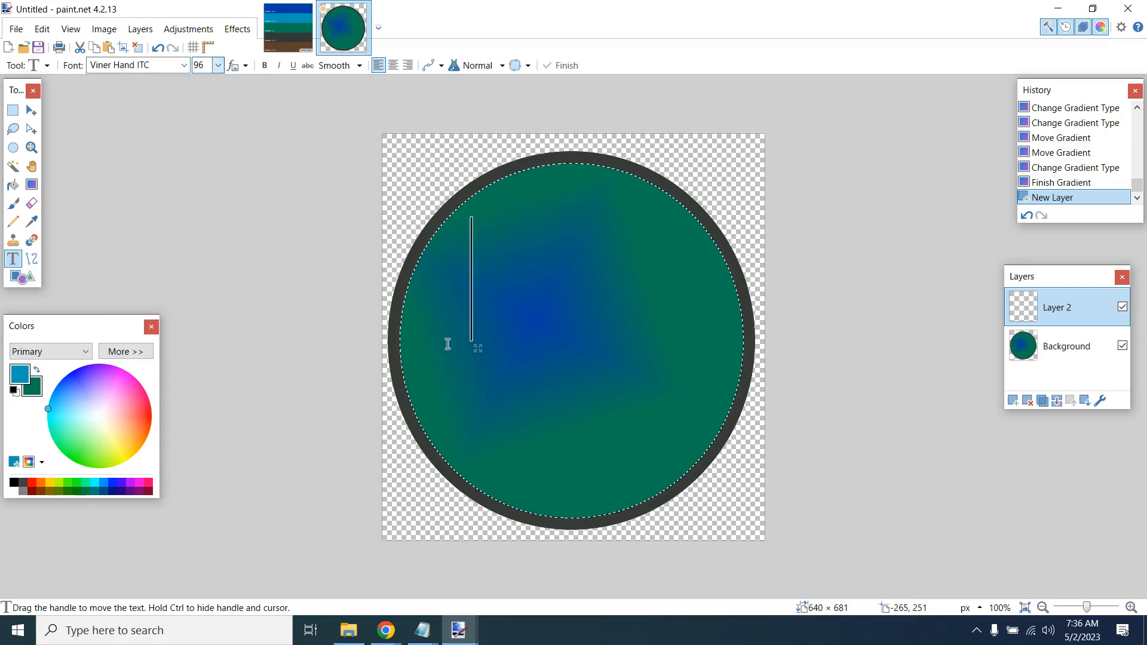
{"action": "left_click", "coordinate": [218, 65]}
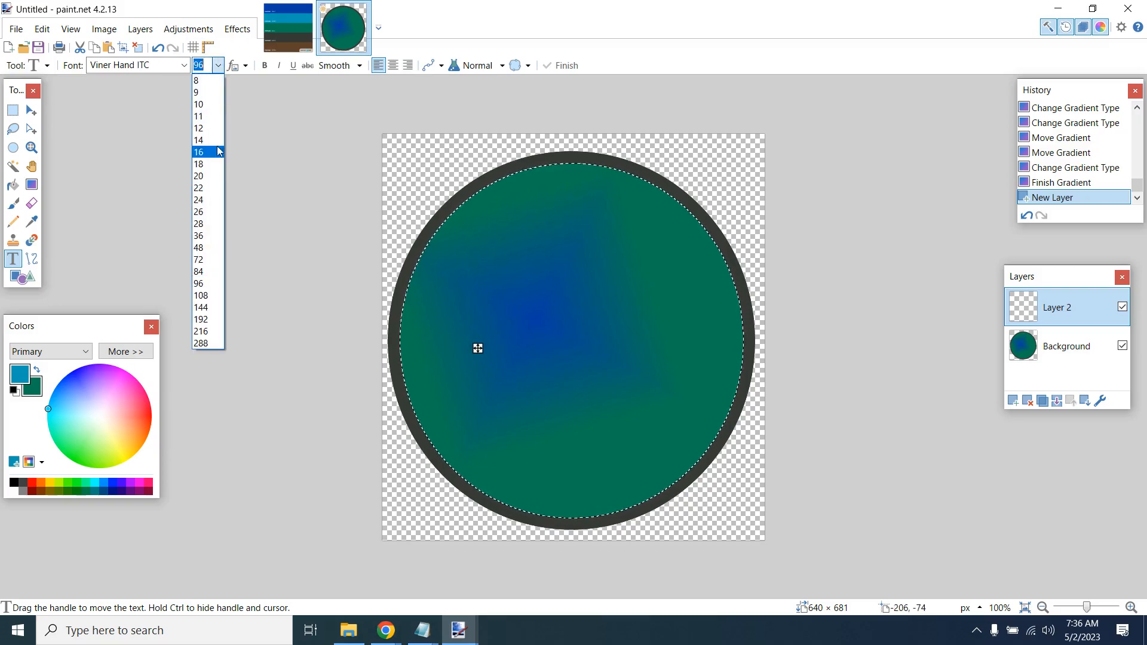
{"action": "left_click", "coordinate": [215, 307]}
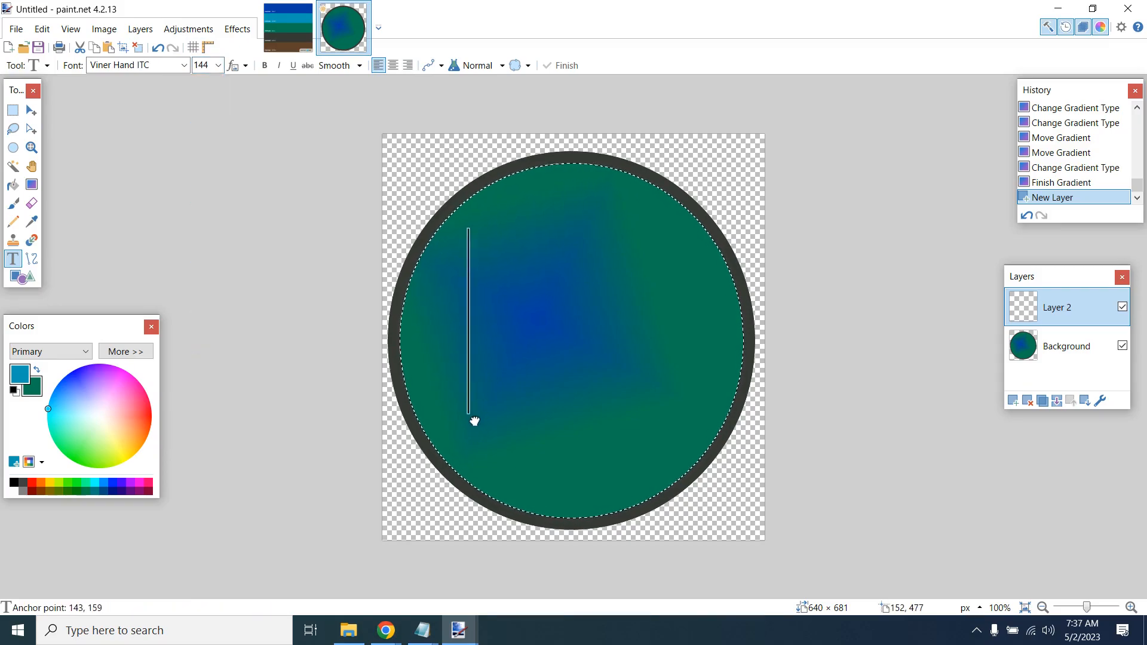
Step: Write the letter "S" on the circle and enlarge it to font size 288
{"action": "type", "text": "S"}
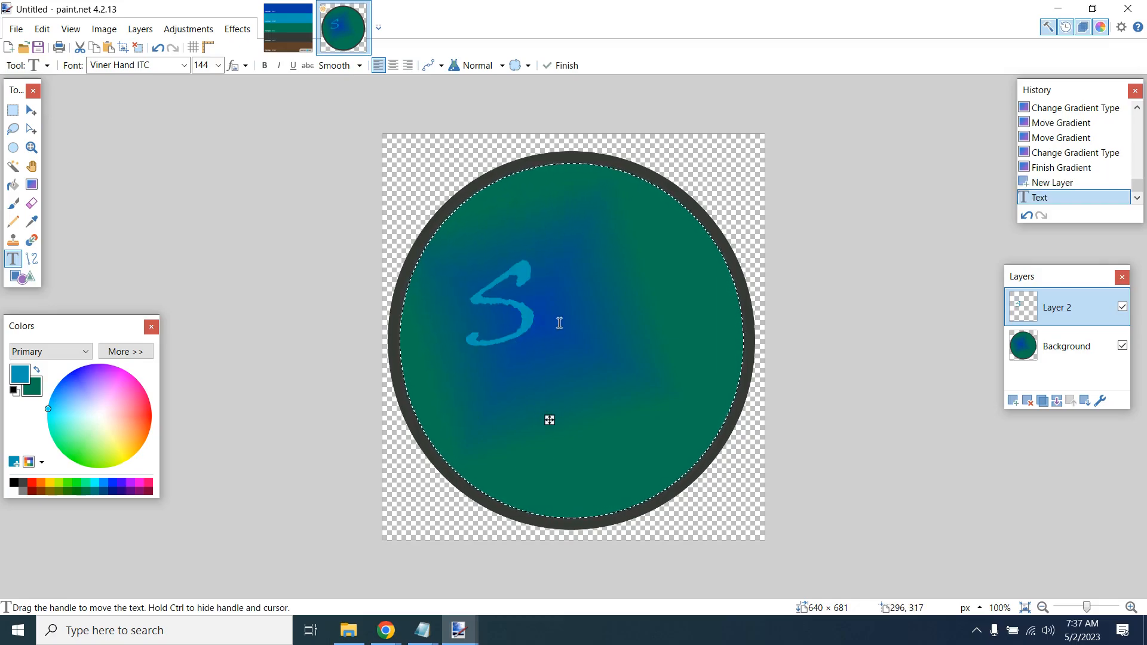
{"action": "left_click", "coordinate": [218, 65]}
{"action": "left_click", "coordinate": [218, 332]}
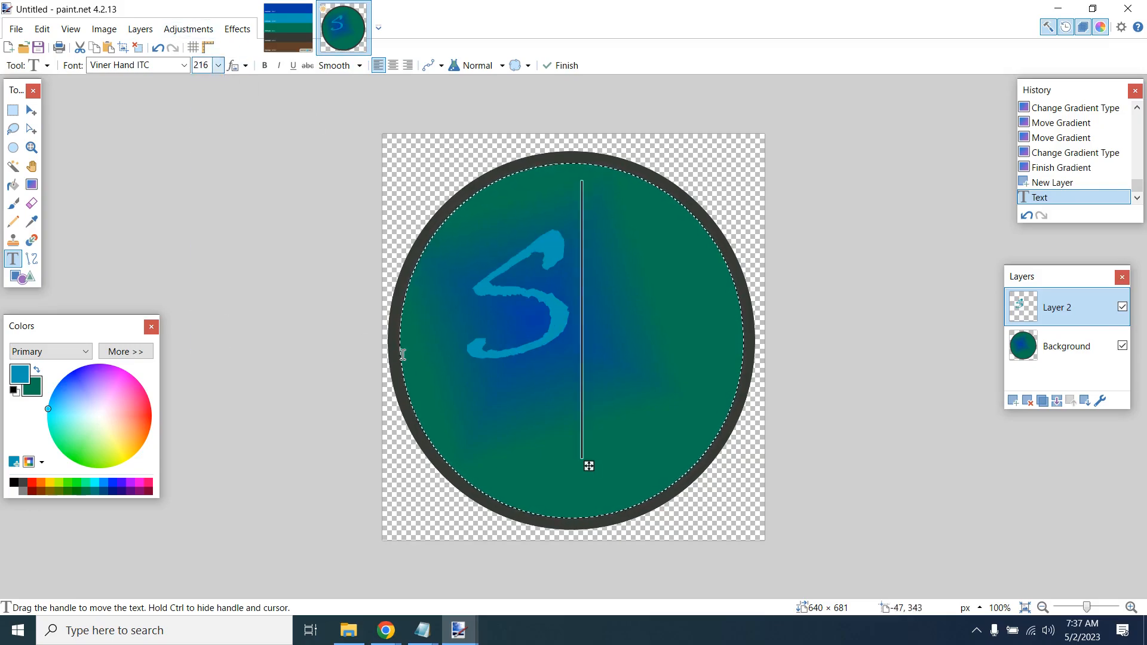
{"action": "left_click", "coordinate": [217, 65]}
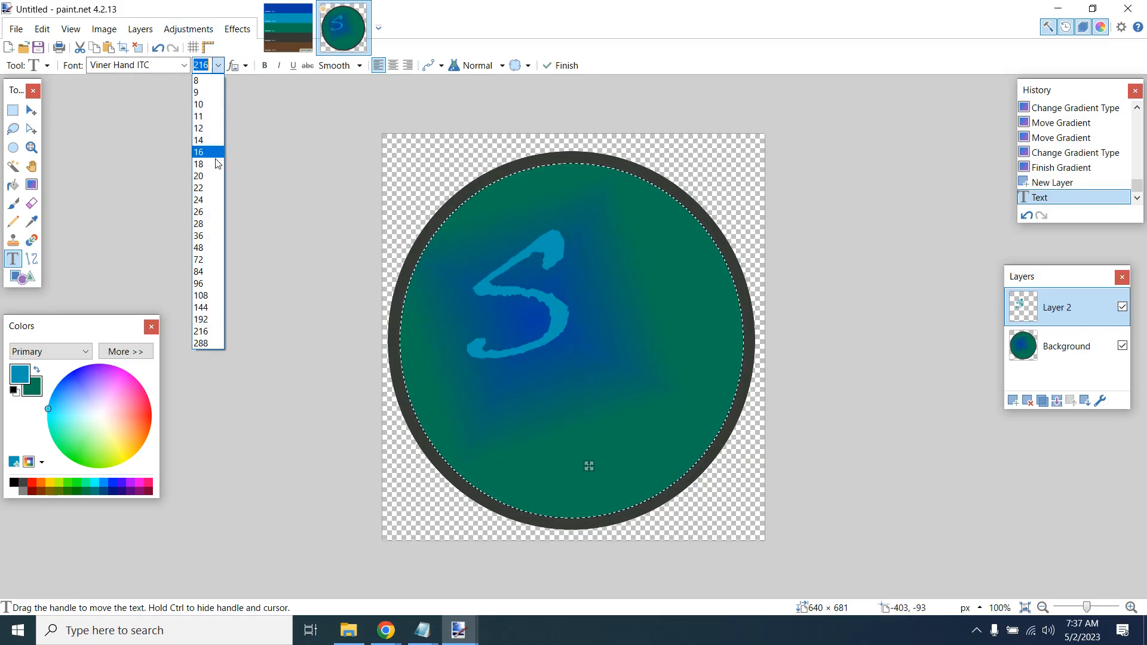
{"action": "left_click", "coordinate": [213, 344]}
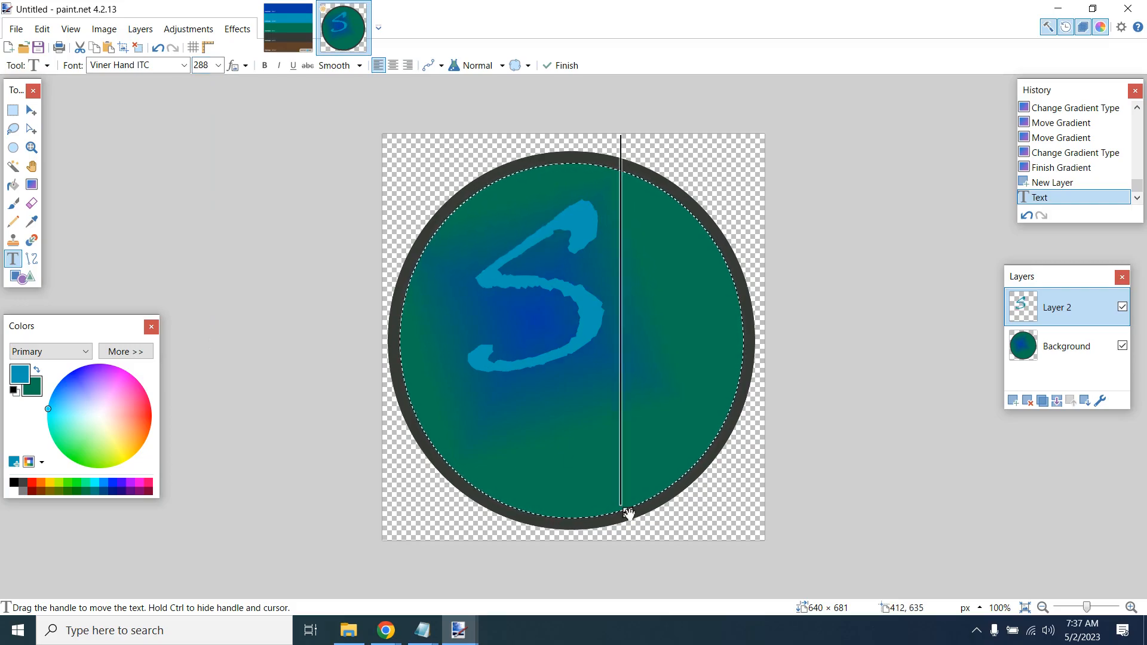
Step: Try an "A" after the S in the same text, remove it, and reposition the S in the left half of the circle
{"action": "left_click_drag", "start_coordinate": [629, 512], "coordinate": [606, 539]}
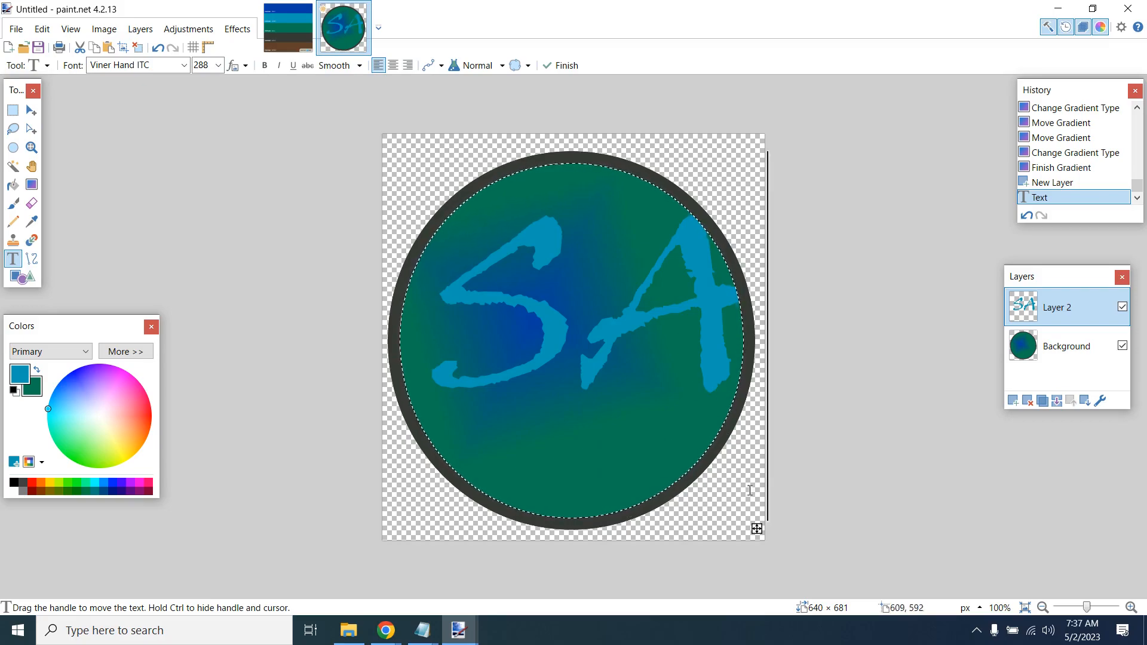
{"action": "left_click_drag", "start_coordinate": [756, 530], "coordinate": [738, 542]}
{"action": "key", "text": "BackSpace"}
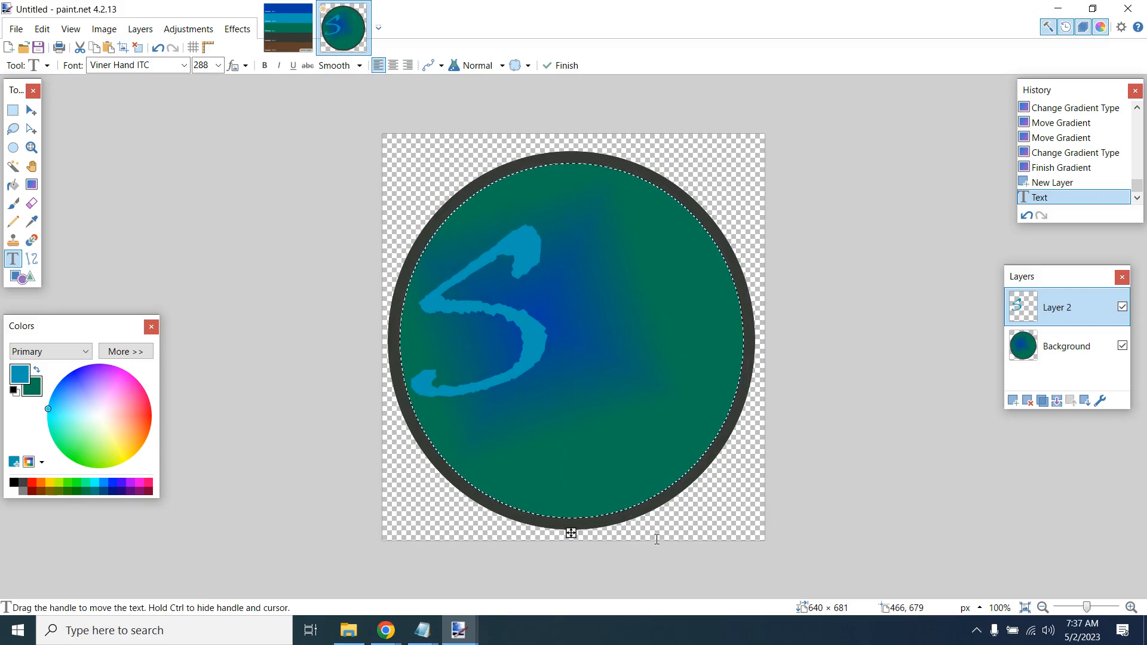
{"action": "left_click_drag", "start_coordinate": [574, 534], "coordinate": [574, 535]}
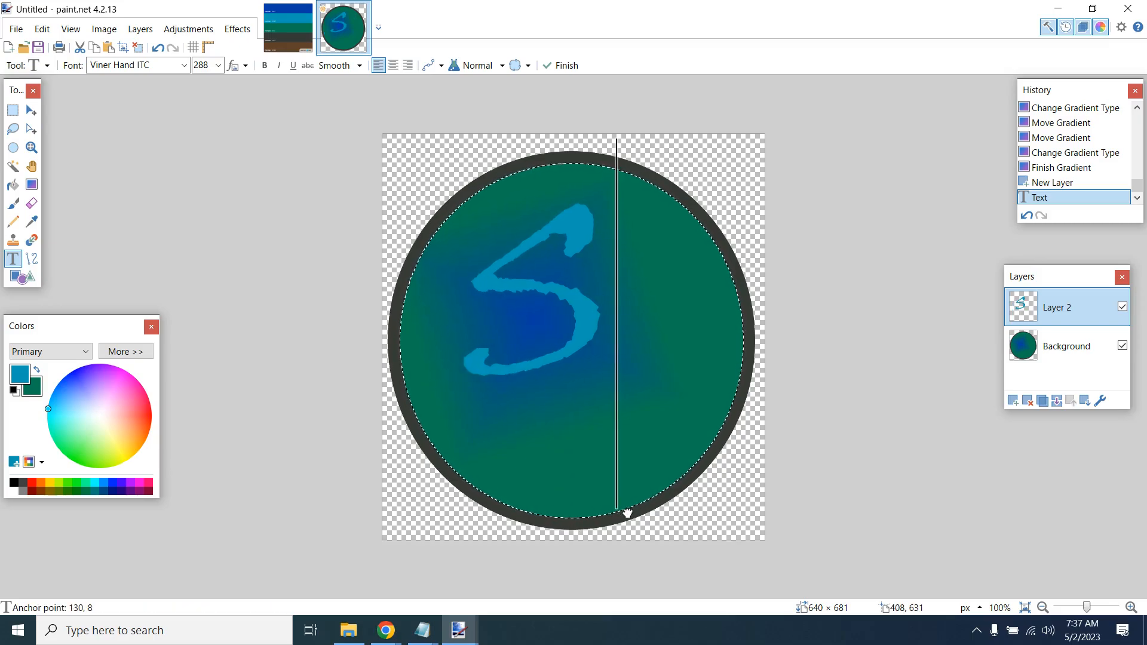
{"action": "left_click_drag", "start_coordinate": [607, 544], "coordinate": [606, 545]}
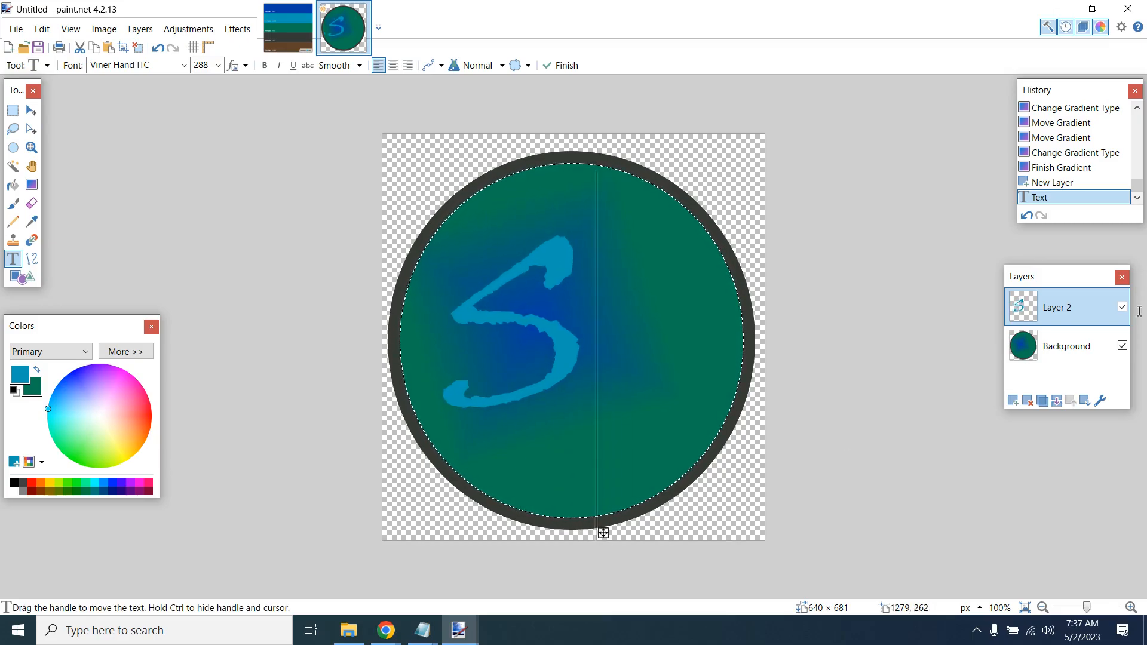
Step: Add a new layer and place a matching letter "A" on it, close against the right side of the S
{"action": "left_click", "coordinate": [1014, 401]}
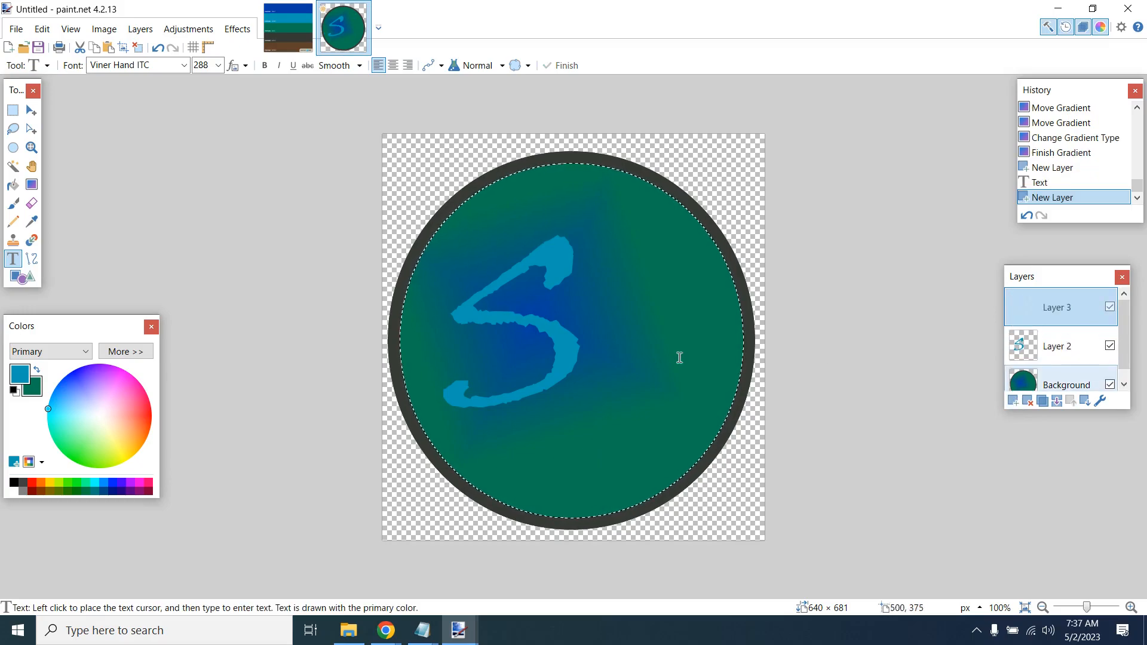
{"action": "left_click", "coordinate": [584, 341]}
{"action": "type", "text": "A"}
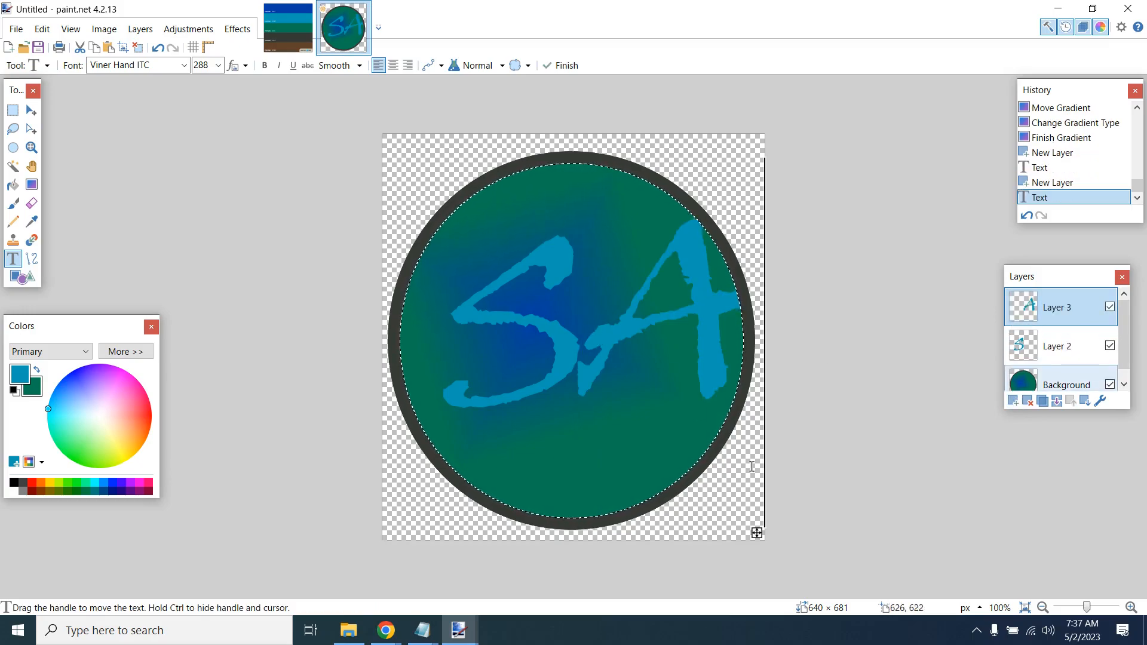
{"action": "left_click_drag", "start_coordinate": [756, 534], "coordinate": [715, 540]}
Step: Erase the A's left foot where it overlaps the S, and the part of its crossbar extending right of the stem
{"action": "scroll", "coordinate": [545, 334], "scroll_direction": "up", "scroll_amount": 5, "text": "ctrl"}
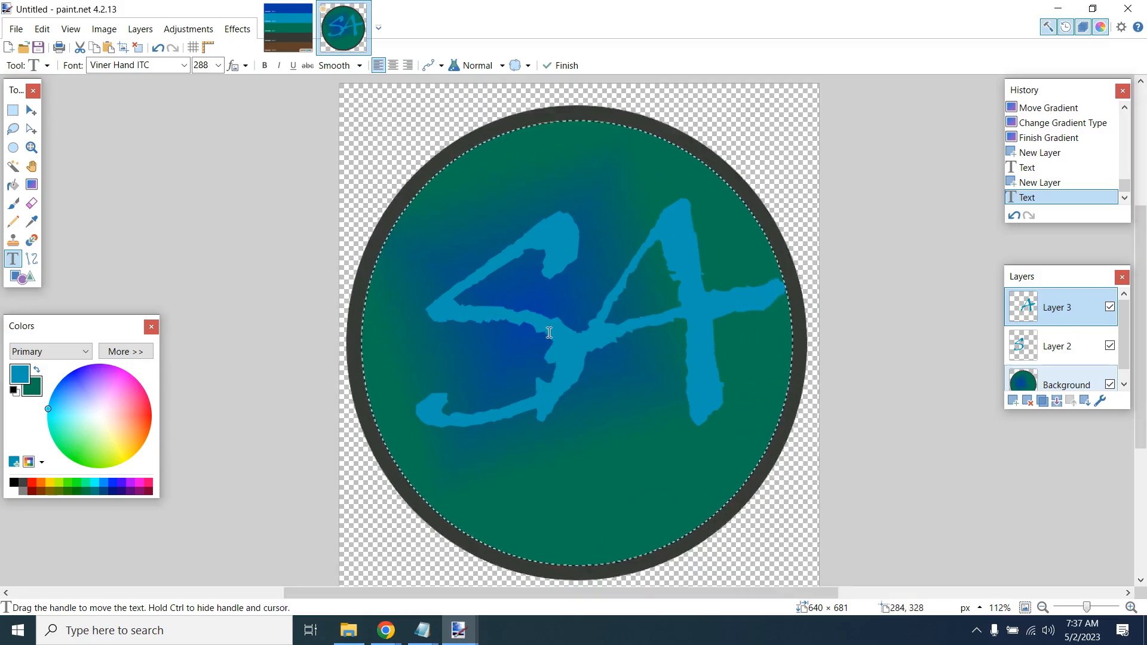
{"action": "left_click", "coordinate": [31, 203]}
{"action": "mouse_move", "coordinate": [517, 396]}
{"action": "left_mouse_down"}
{"action": "mouse_move", "coordinate": [492, 355]}
{"action": "mouse_move", "coordinate": [516, 370]}
{"action": "mouse_move", "coordinate": [496, 401]}
{"action": "mouse_move", "coordinate": [507, 399]}
{"action": "mouse_move", "coordinate": [503, 432]}
{"action": "mouse_move", "coordinate": [482, 437]}
{"action": "mouse_move", "coordinate": [484, 425]}
{"action": "mouse_move", "coordinate": [504, 471]}
{"action": "mouse_move", "coordinate": [492, 505]}
{"action": "mouse_move", "coordinate": [516, 483]}
{"action": "mouse_move", "coordinate": [466, 497]}
{"action": "mouse_move", "coordinate": [550, 463]}
{"action": "mouse_move", "coordinate": [568, 418]}
{"action": "left_mouse_up"}
{"action": "scroll", "coordinate": [757, 405], "scroll_direction": "down", "scroll_amount": 3}
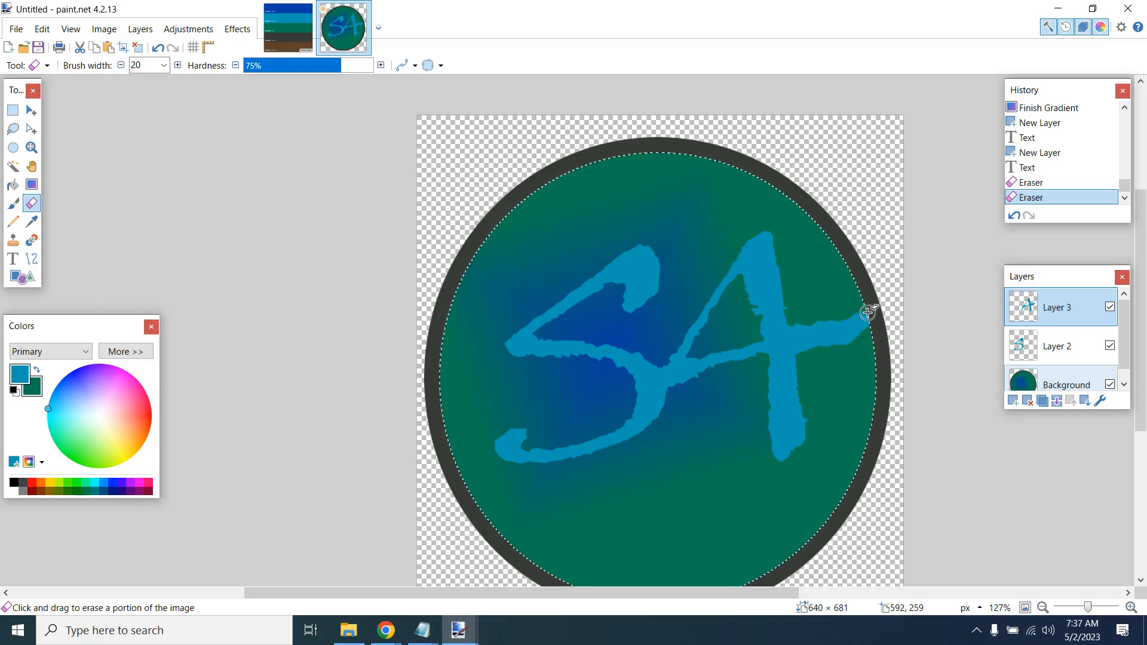
{"action": "left_click_drag", "start_coordinate": [860, 312], "coordinate": [870, 341]}
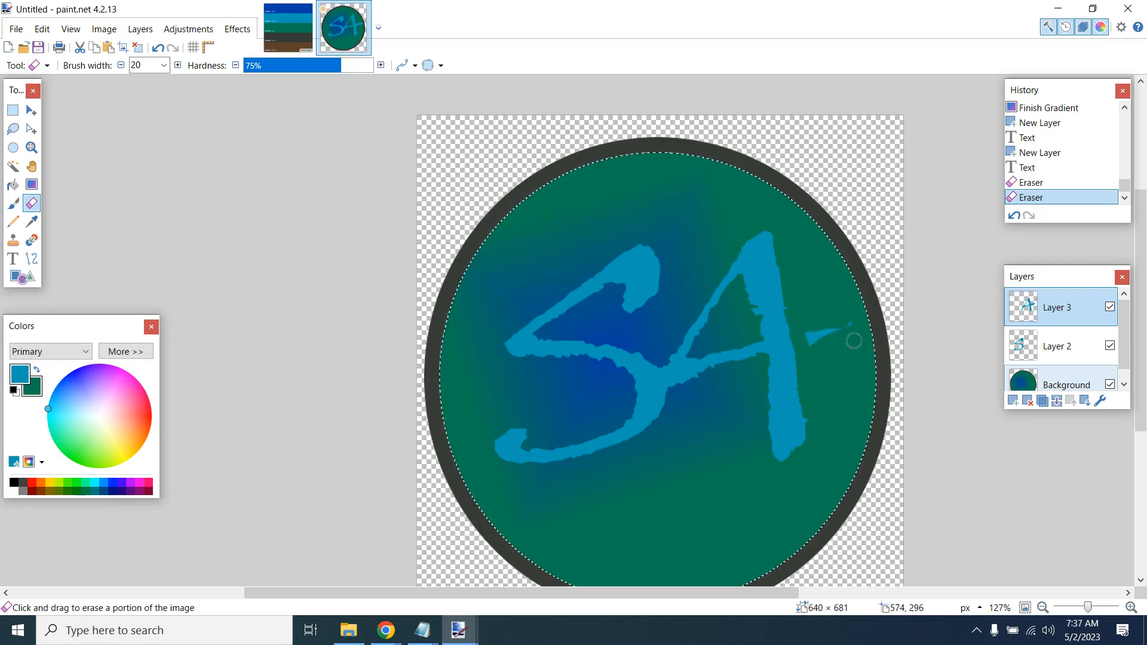
{"action": "left_click_drag", "start_coordinate": [869, 328], "coordinate": [871, 332]}
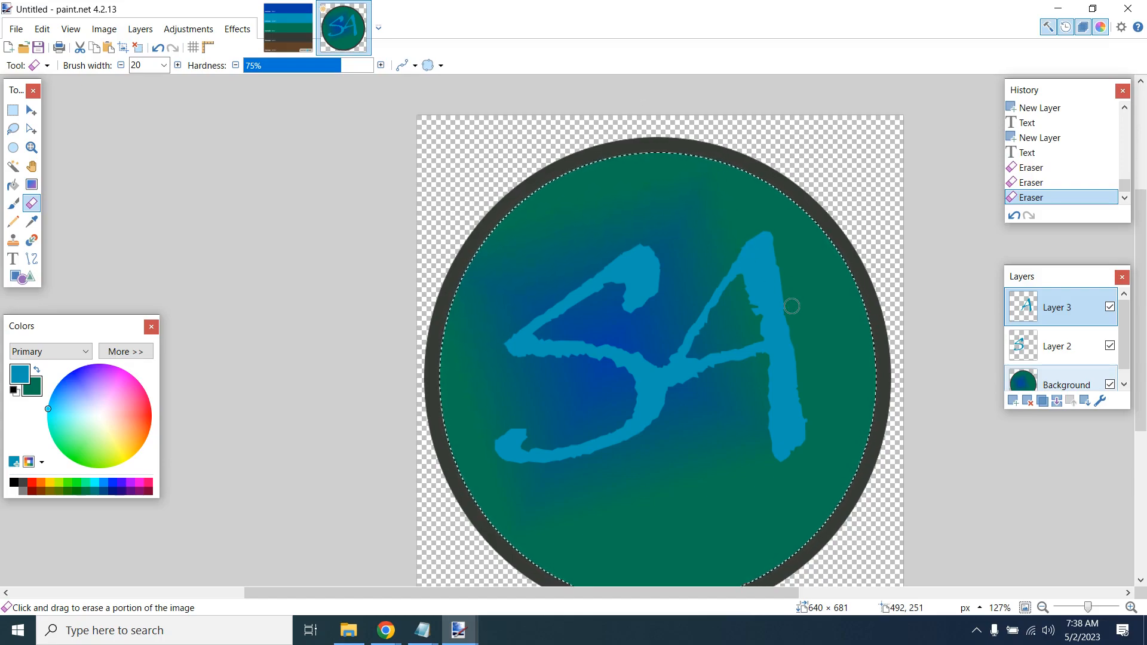
{"action": "left_click_drag", "start_coordinate": [790, 307], "coordinate": [792, 304]}
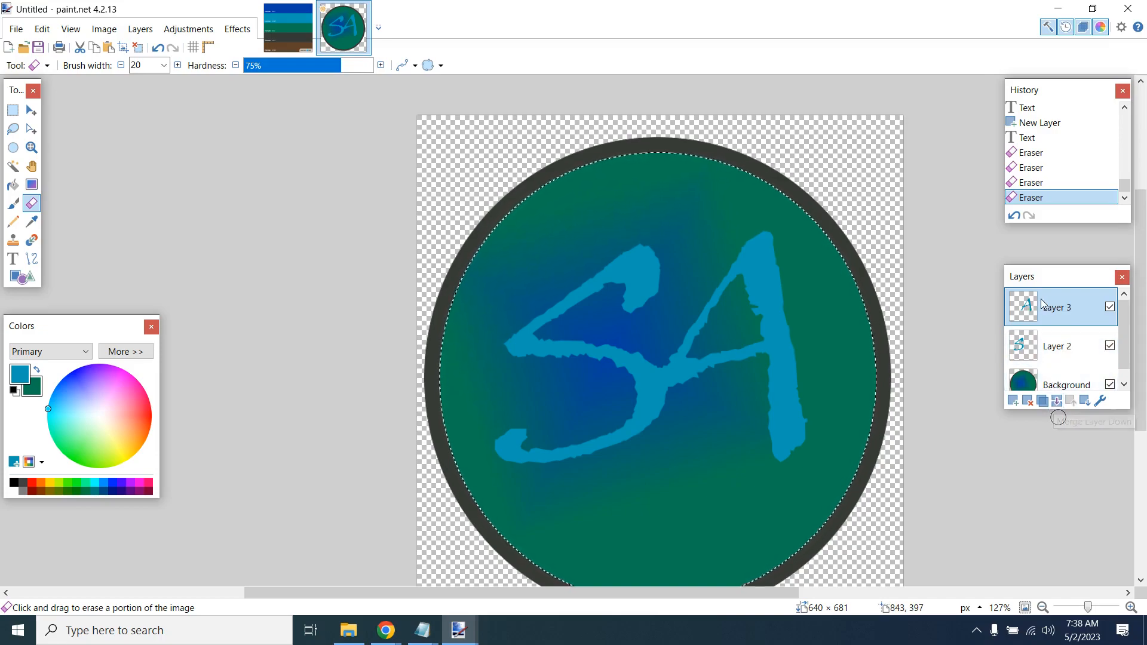
Step: Merge the layer holding the A down into the layer holding the S
{"action": "left_click", "coordinate": [1074, 345]}
{"action": "left_click", "coordinate": [1070, 314]}
{"action": "left_click", "coordinate": [1057, 400]}
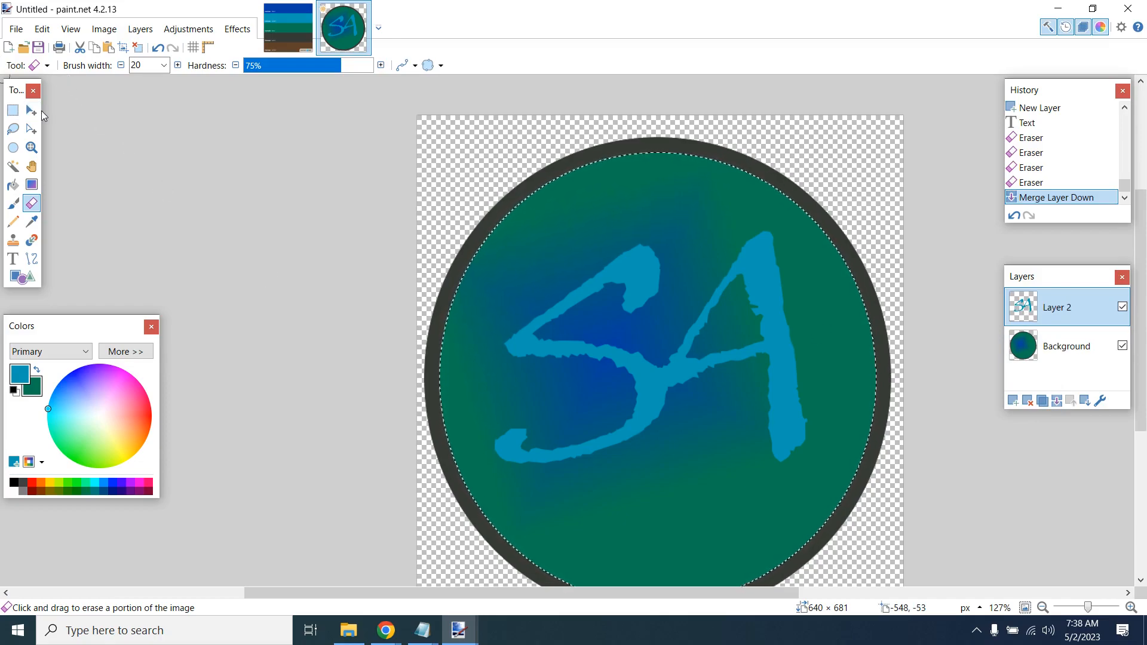
Step: Rotate the SA lettering slightly counterclockwise, move it to the upper-left part of the circle, and deselect
{"action": "key", "text": "m"}
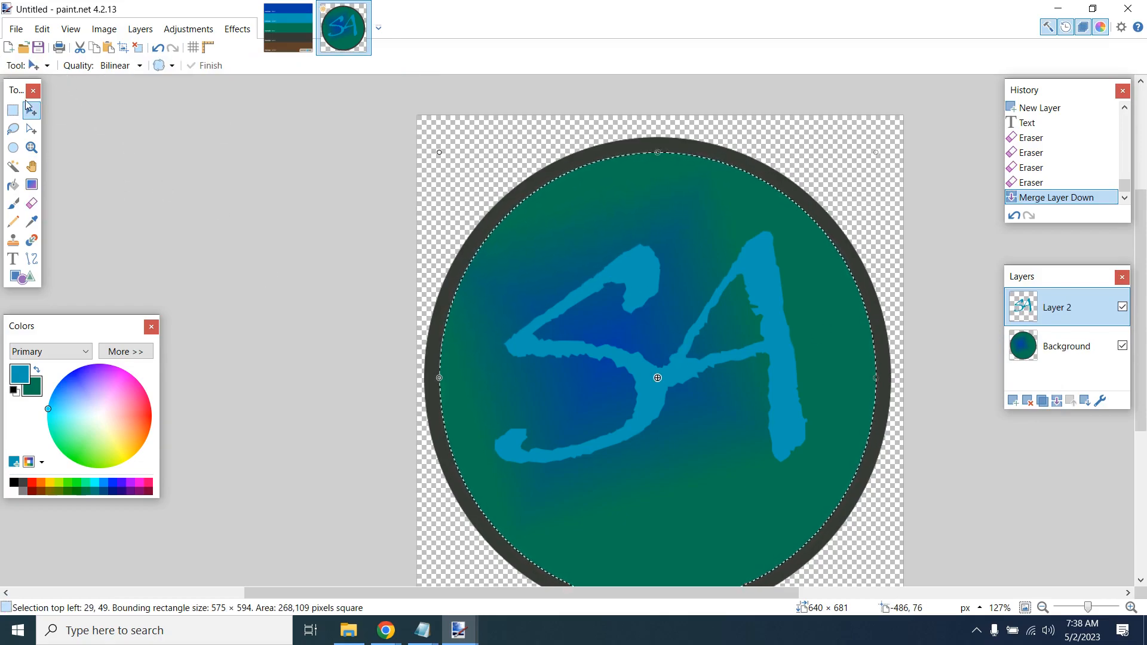
{"action": "left_click_drag", "start_coordinate": [784, 329], "coordinate": [748, 353]}
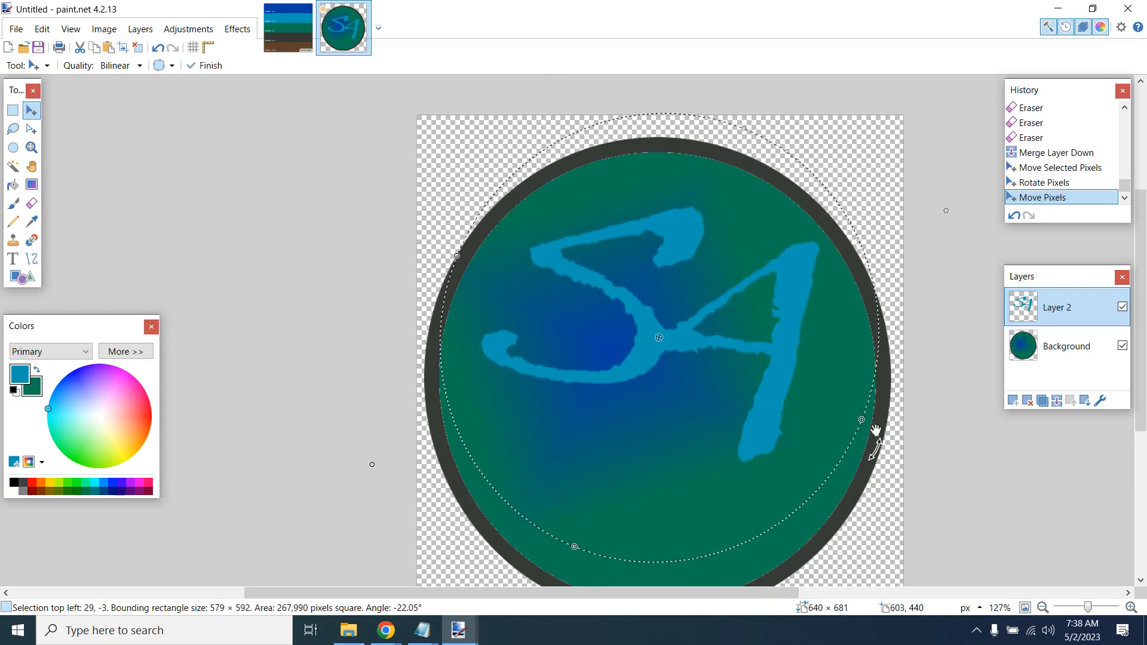
{"action": "left_click_drag", "start_coordinate": [856, 422], "coordinate": [777, 385]}
{"action": "left_click_drag", "start_coordinate": [702, 366], "coordinate": [649, 342]}
{"action": "left_click_drag", "start_coordinate": [697, 333], "coordinate": [714, 350]}
{"action": "left_click_drag", "start_coordinate": [710, 339], "coordinate": [693, 314]}
{"action": "key", "text": "ctrl+d"}
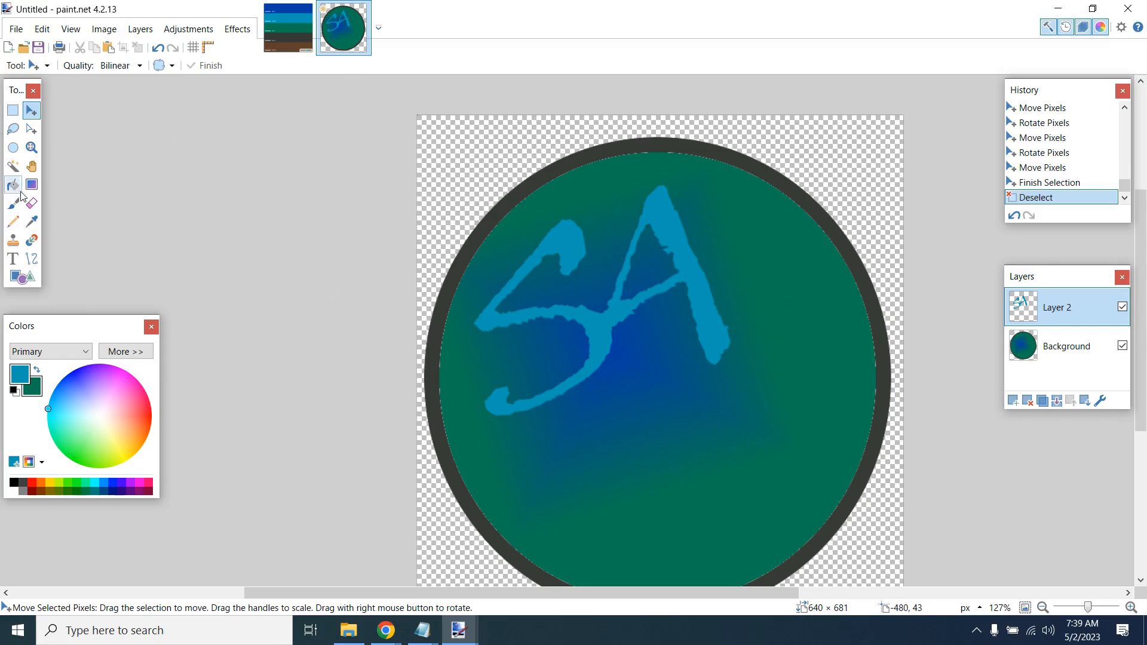
Step: Select the circle's entire gradient fill on the Background layer using the Magic Wand at 40% tolerance
{"action": "left_click", "coordinate": [14, 166]}
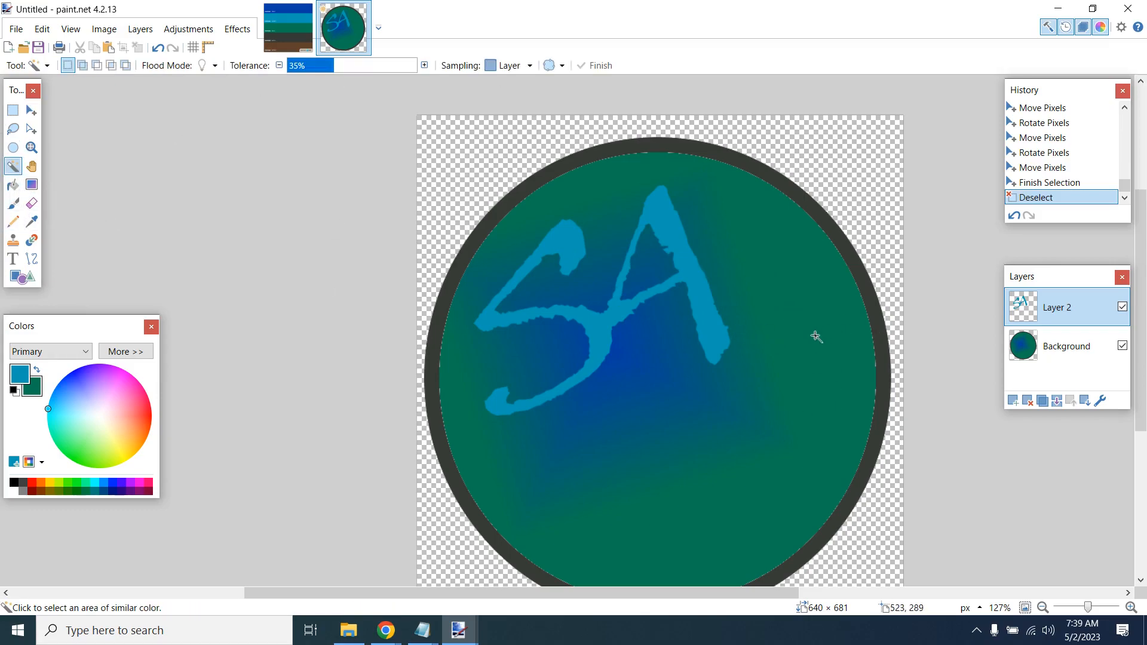
{"action": "left_click", "coordinate": [1064, 346]}
{"action": "left_click", "coordinate": [782, 375]}
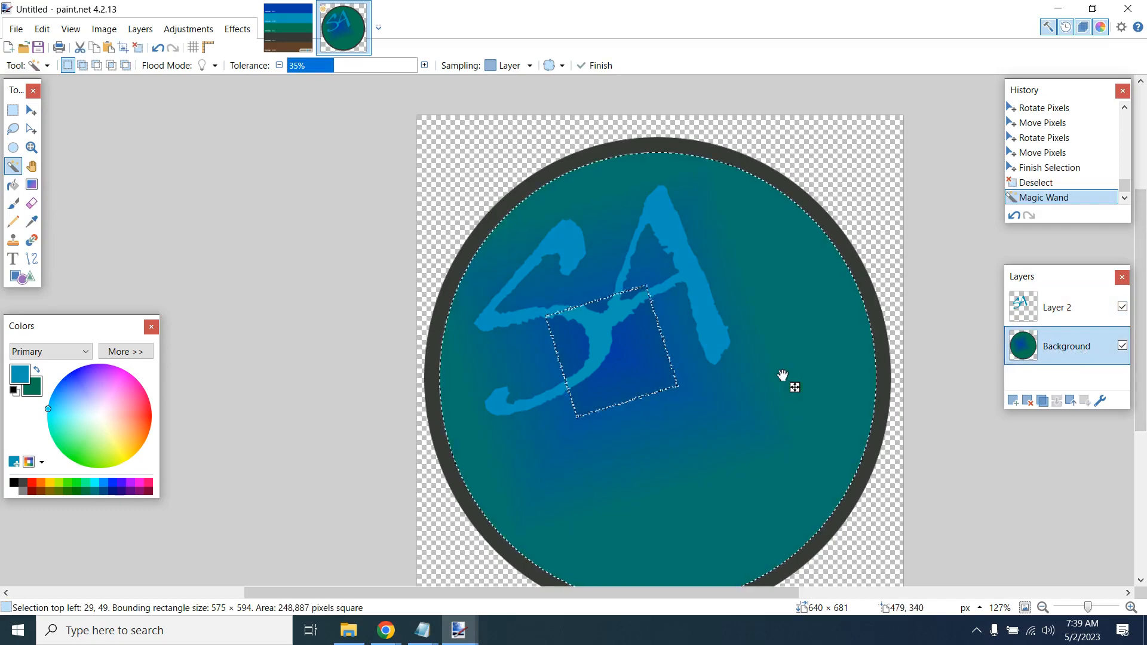
{"action": "left_click_drag", "start_coordinate": [333, 66], "coordinate": [346, 67]}
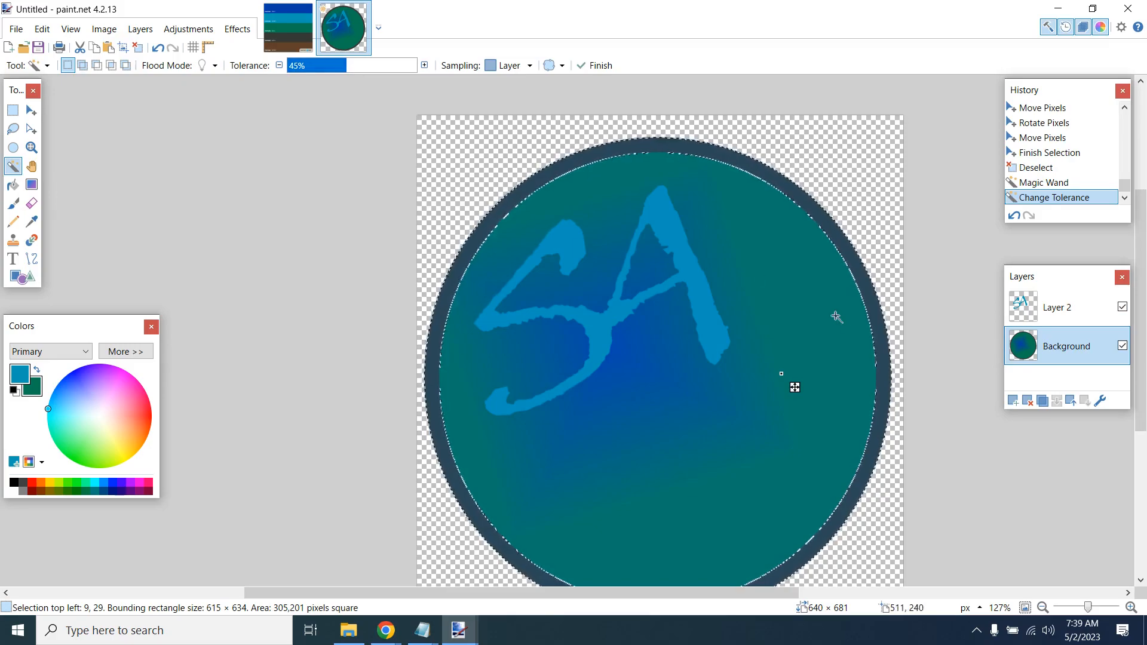
{"action": "left_click", "coordinate": [343, 67]}
{"action": "left_click", "coordinate": [339, 67]}
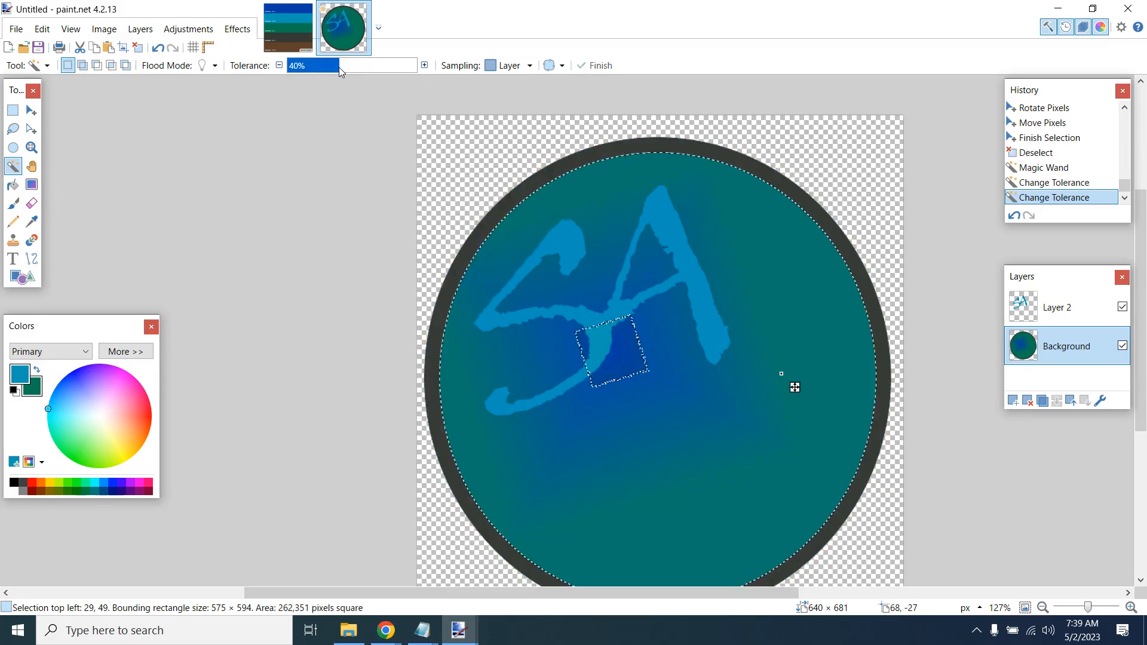
{"action": "left_click", "coordinate": [617, 348]}
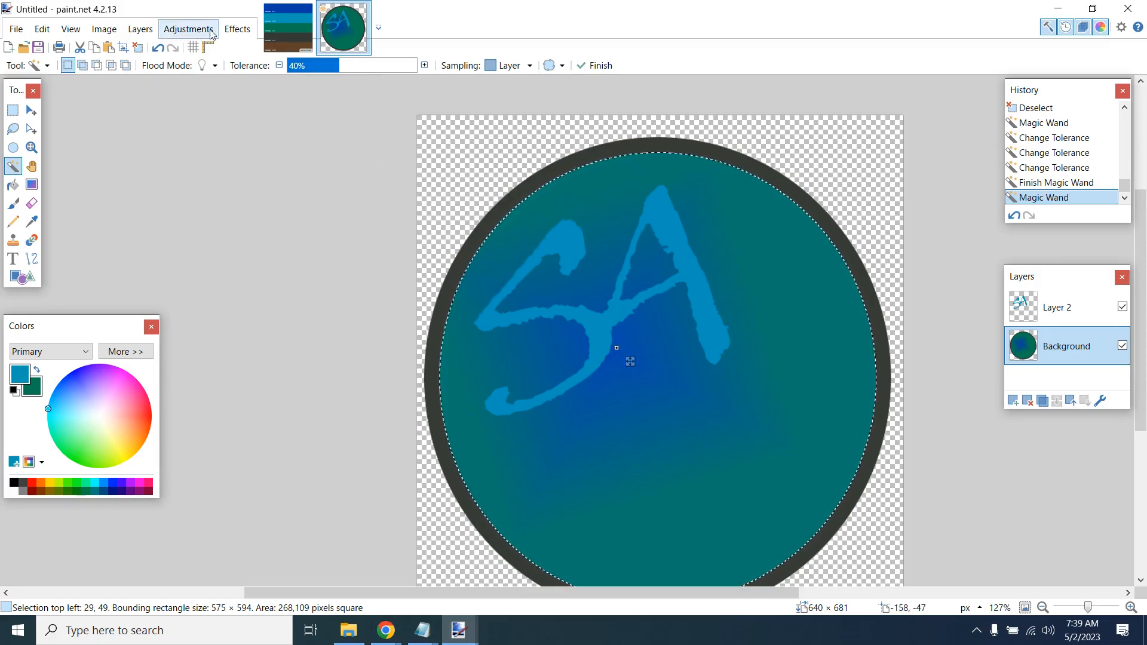
{"action": "left_click", "coordinate": [190, 29]}
{"action": "mouse_move", "coordinate": [238, 30]}
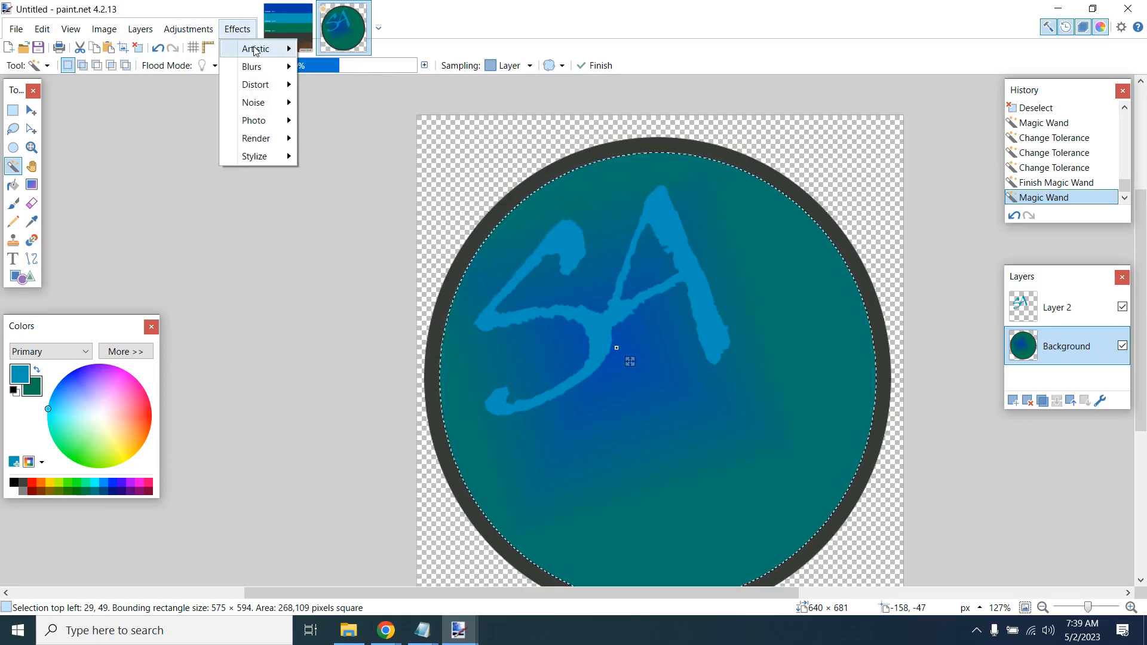
{"action": "mouse_move", "coordinate": [269, 69]}
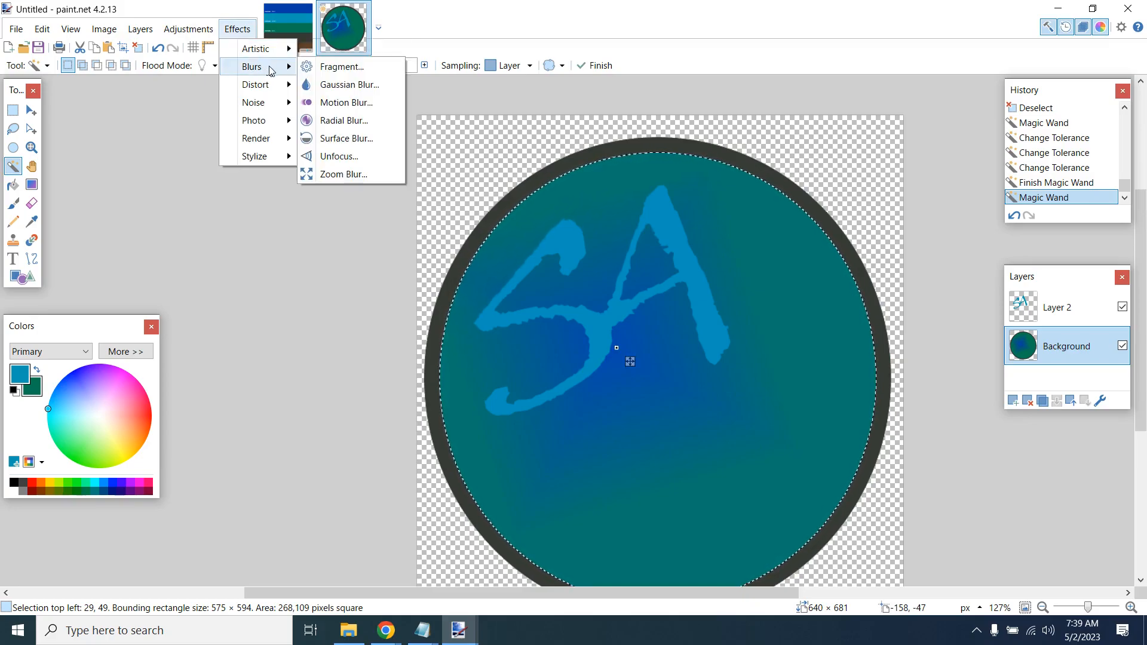
{"action": "left_click", "coordinate": [343, 85]}
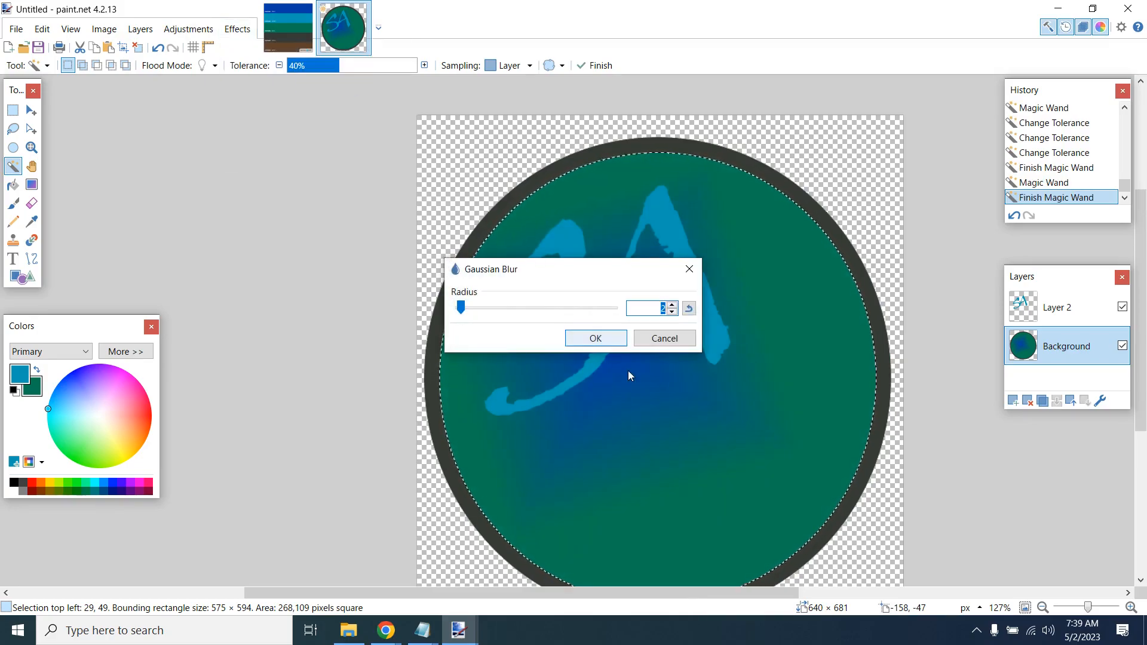
{"action": "mouse_move", "coordinate": [460, 308]}
{"action": "left_mouse_down"}
{"action": "mouse_move", "coordinate": [536, 314]}
{"action": "mouse_move", "coordinate": [476, 311]}
{"action": "left_mouse_up"}
{"action": "left_click_drag", "start_coordinate": [595, 277], "coordinate": [318, 190]}
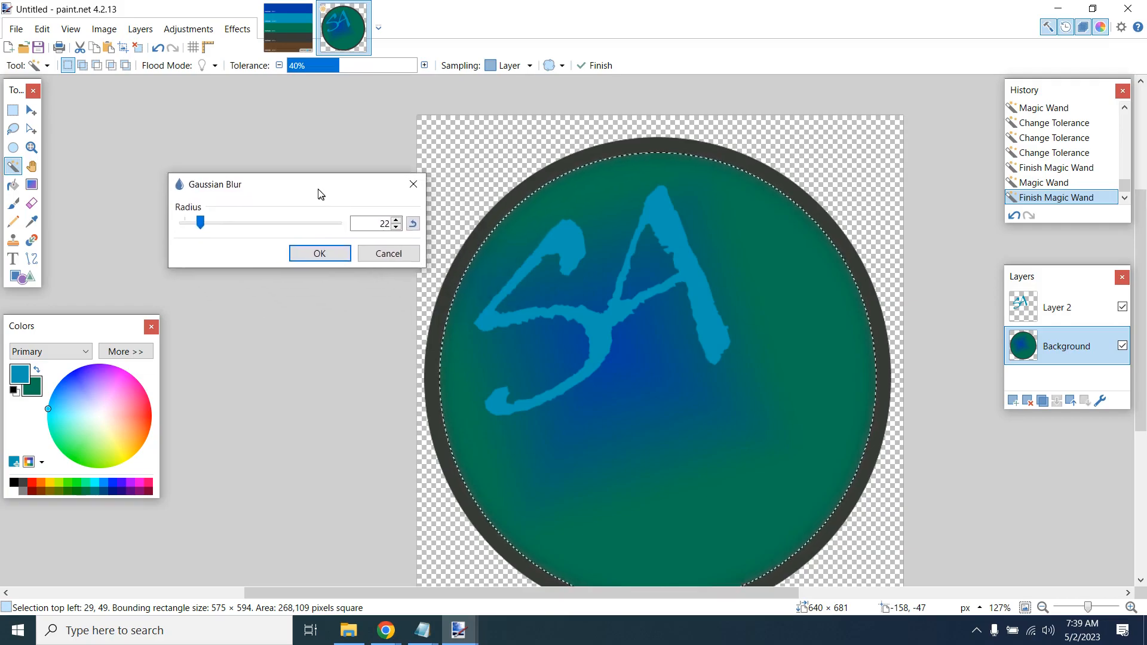
{"action": "left_click", "coordinate": [398, 256]}
Step: Apply Frosted Glass to the selected fill with maximum scatter radius 48.09, minimum 27.48 and smoothness 7, and deselect
{"action": "left_click", "coordinate": [238, 31]}
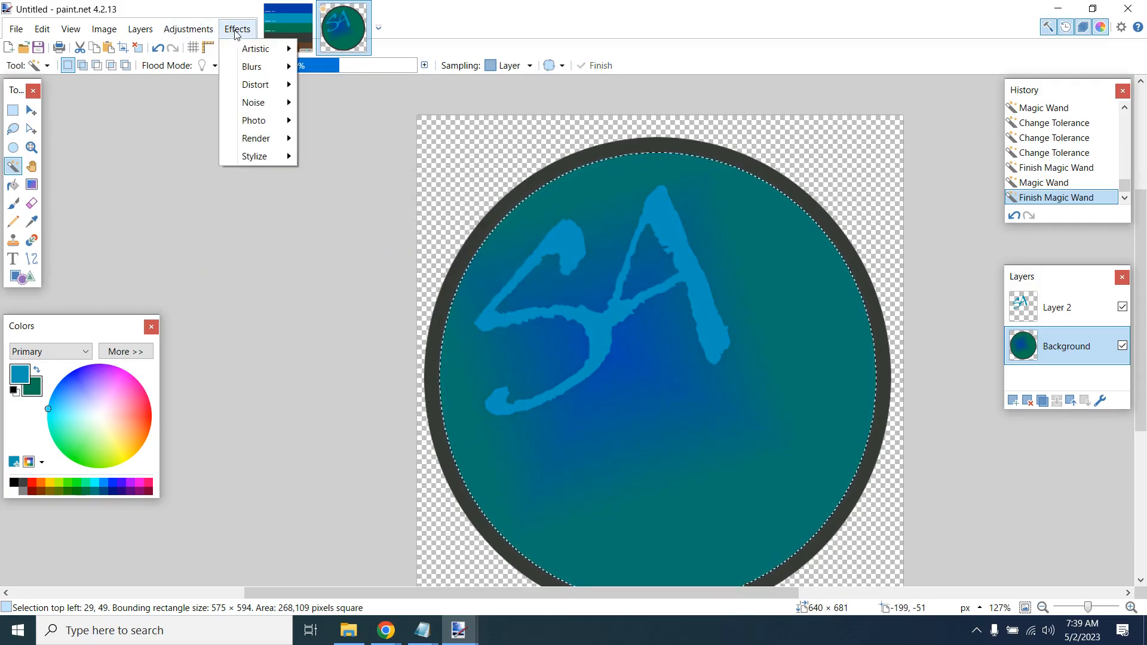
{"action": "mouse_move", "coordinate": [272, 67]}
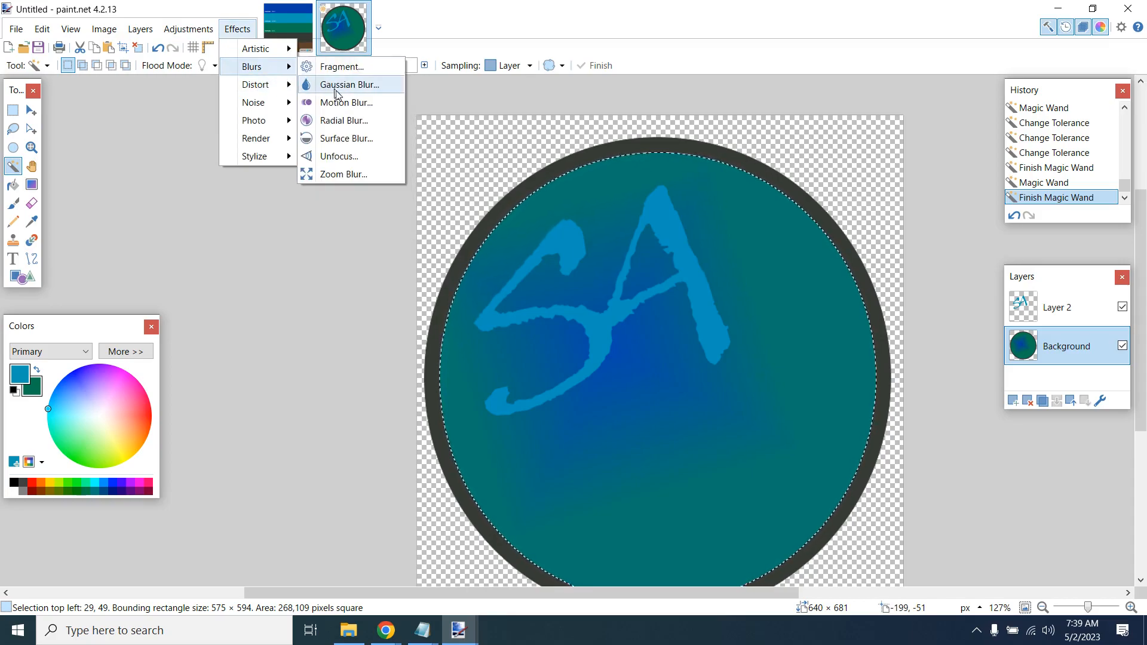
{"action": "mouse_move", "coordinate": [256, 84]}
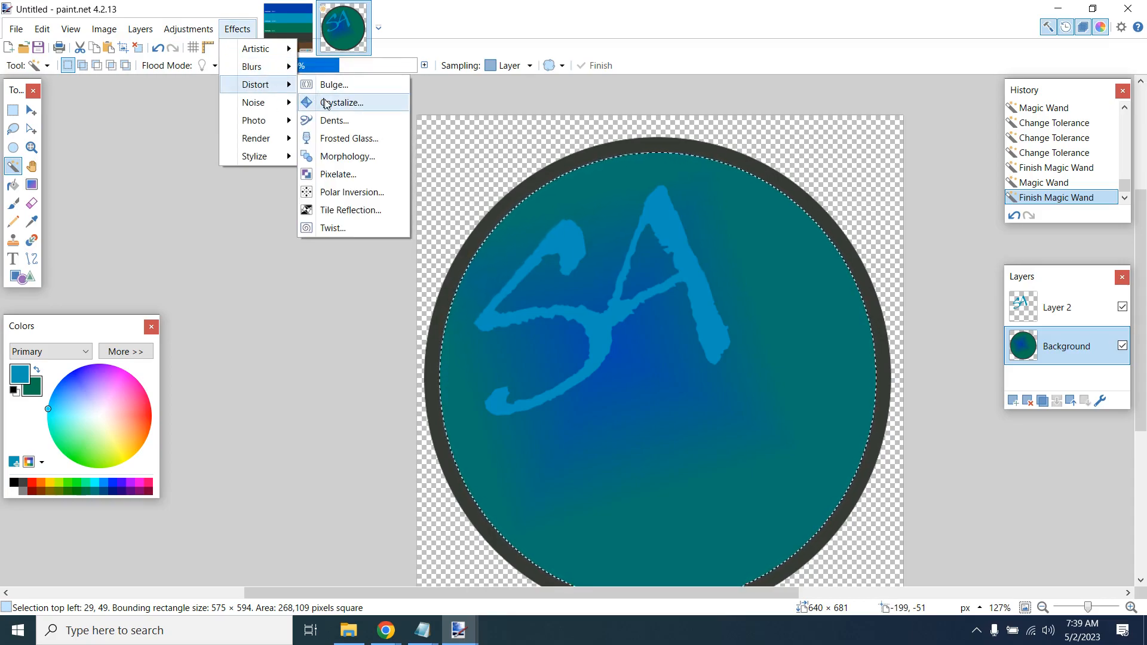
{"action": "left_click", "coordinate": [350, 141]}
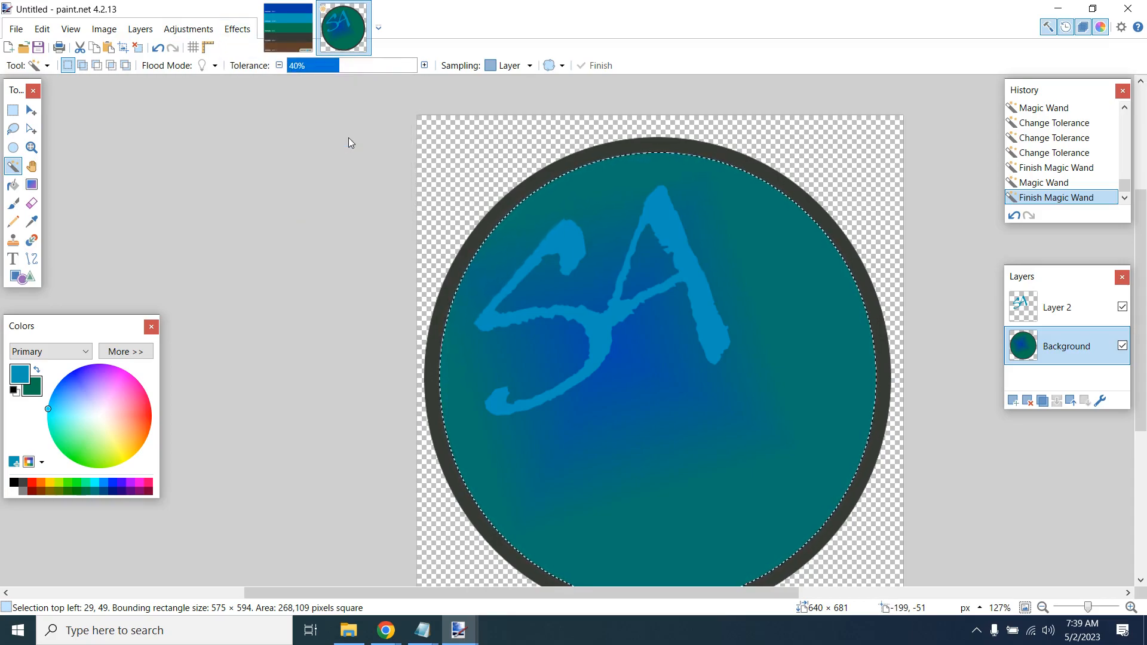
{"action": "left_click_drag", "start_coordinate": [603, 233], "coordinate": [304, 143]}
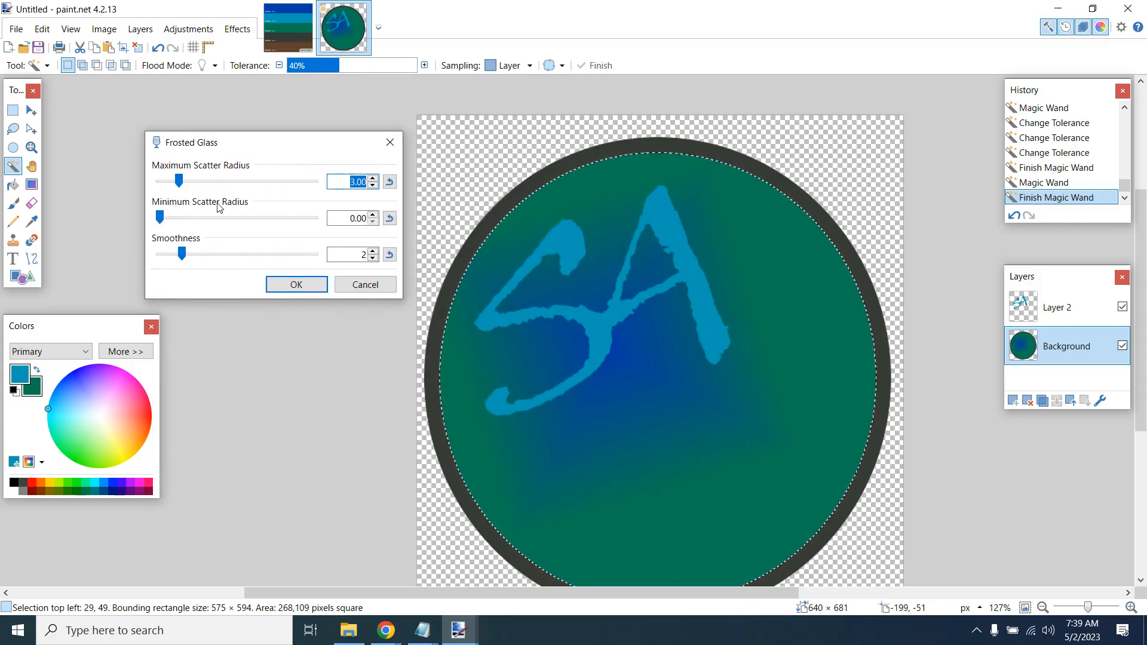
{"action": "left_click_drag", "start_coordinate": [163, 222], "coordinate": [218, 220]}
{"action": "left_click_drag", "start_coordinate": [182, 253], "coordinate": [293, 254]}
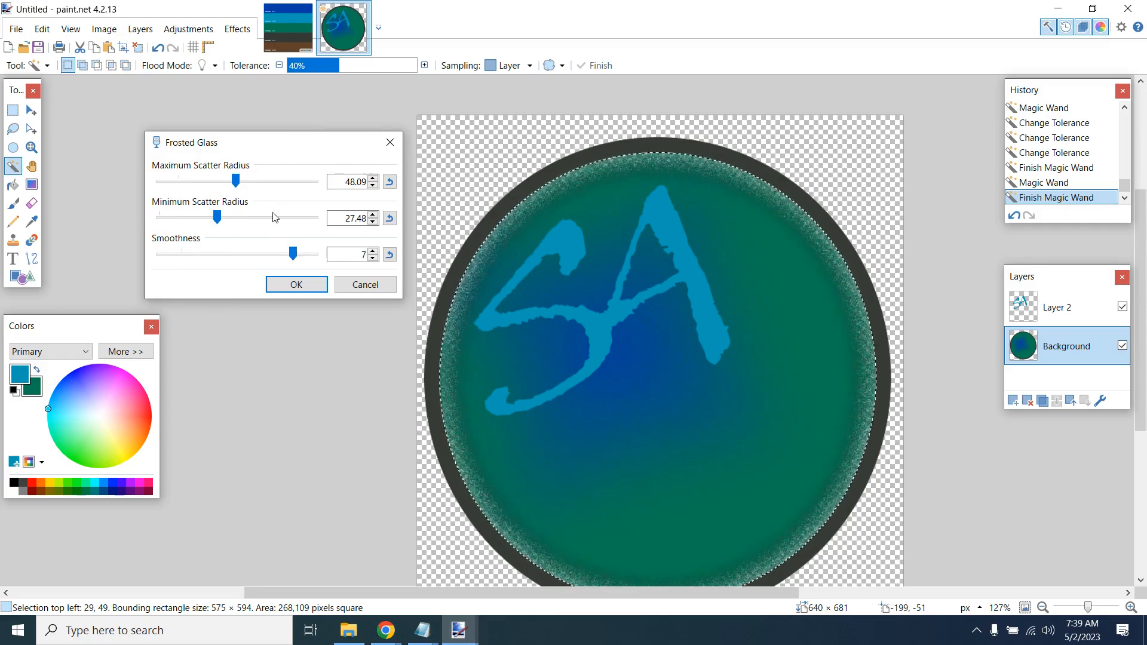
{"action": "left_click", "coordinate": [296, 284]}
{"action": "key", "text": "ctrl+d"}
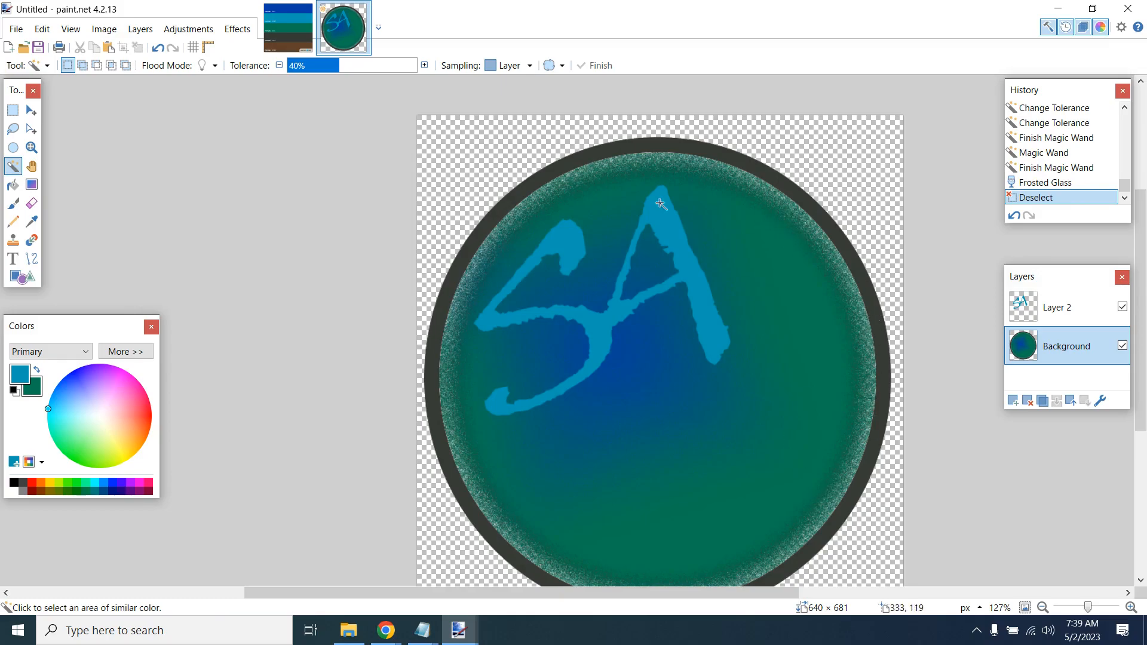
Step: Undo the last deselection and the Frosted Glass effect on the circle's gradient fill
{"action": "key", "text": "ctrl+z"}
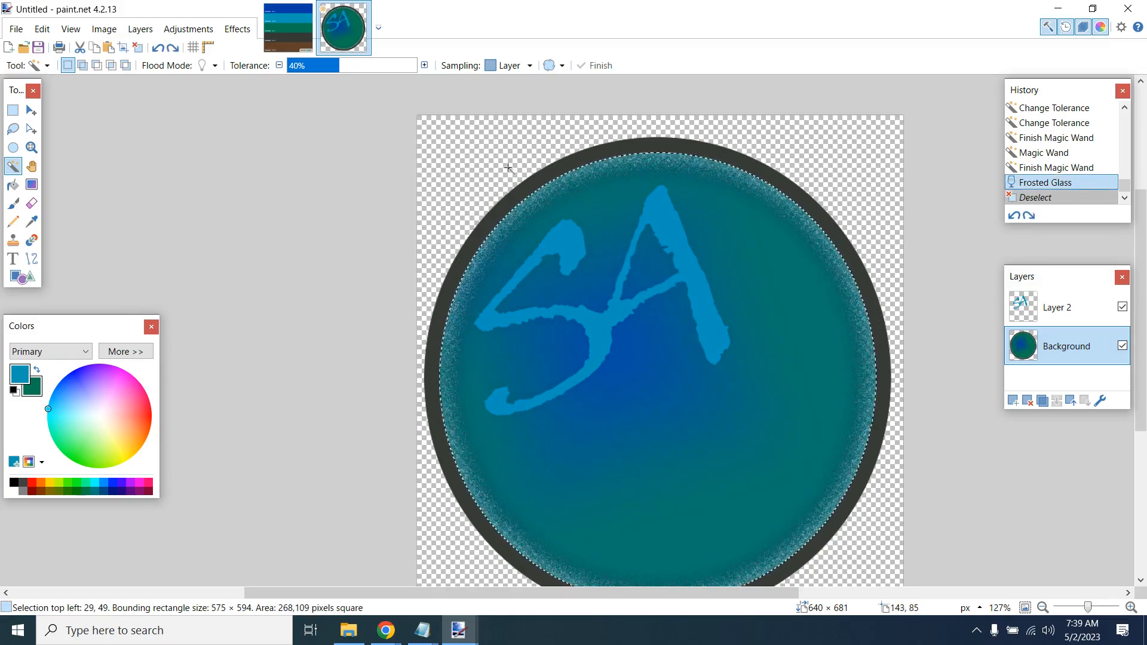
{"action": "key", "text": "ctrl+z"}
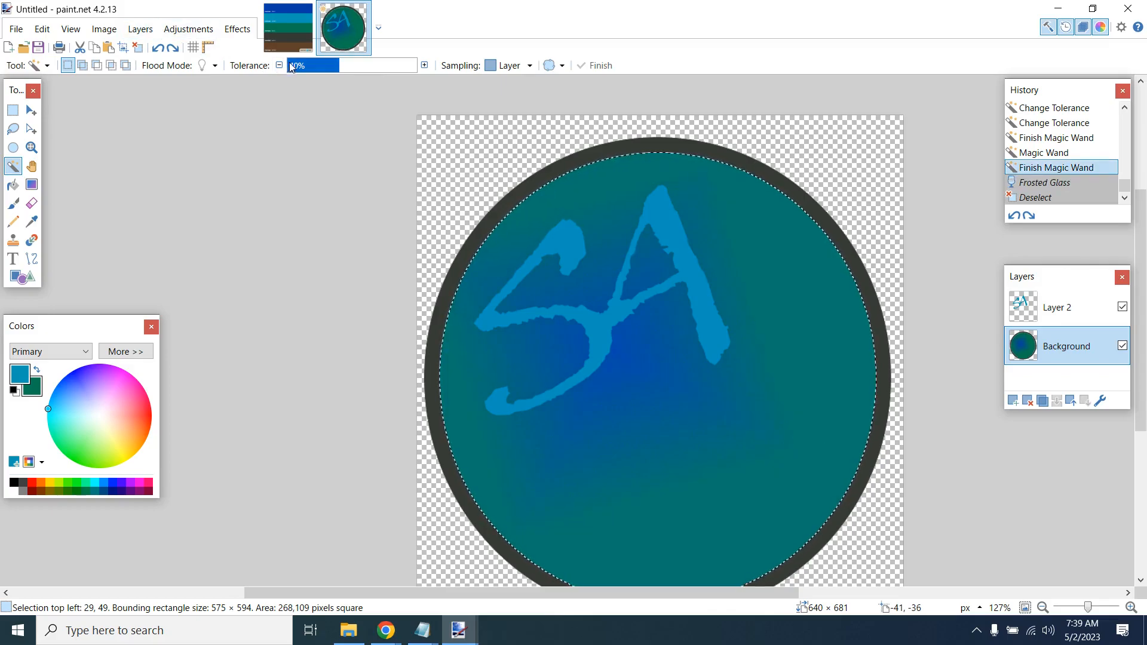
{"action": "left_click", "coordinate": [238, 30]}
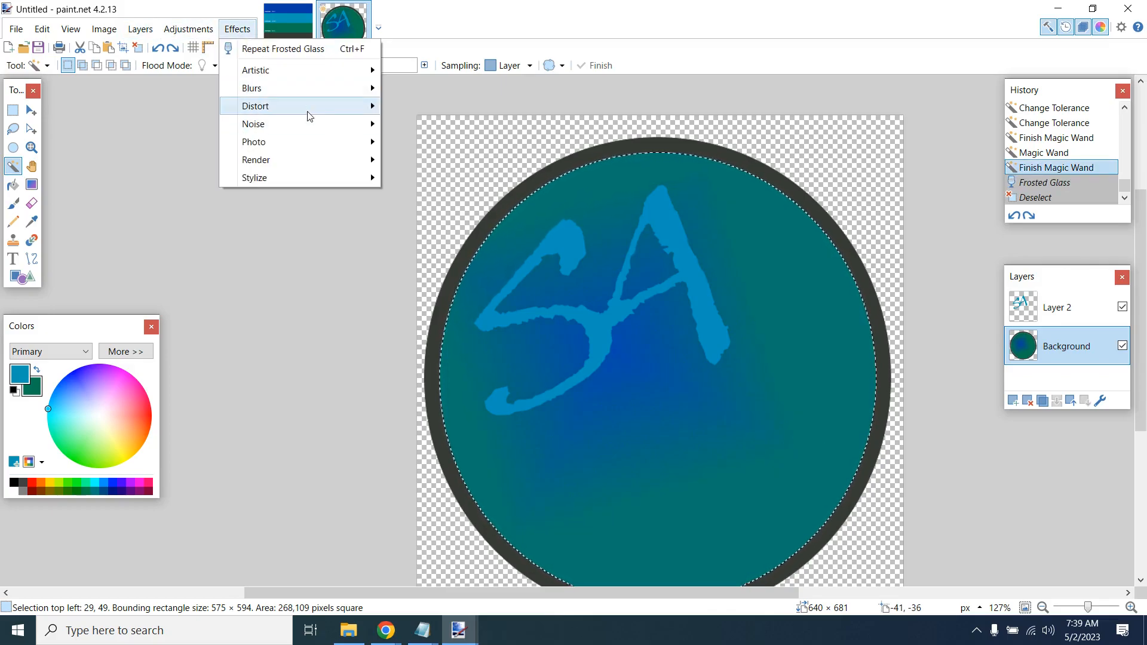
{"action": "mouse_move", "coordinate": [308, 107]}
{"action": "mouse_move", "coordinate": [347, 130]}
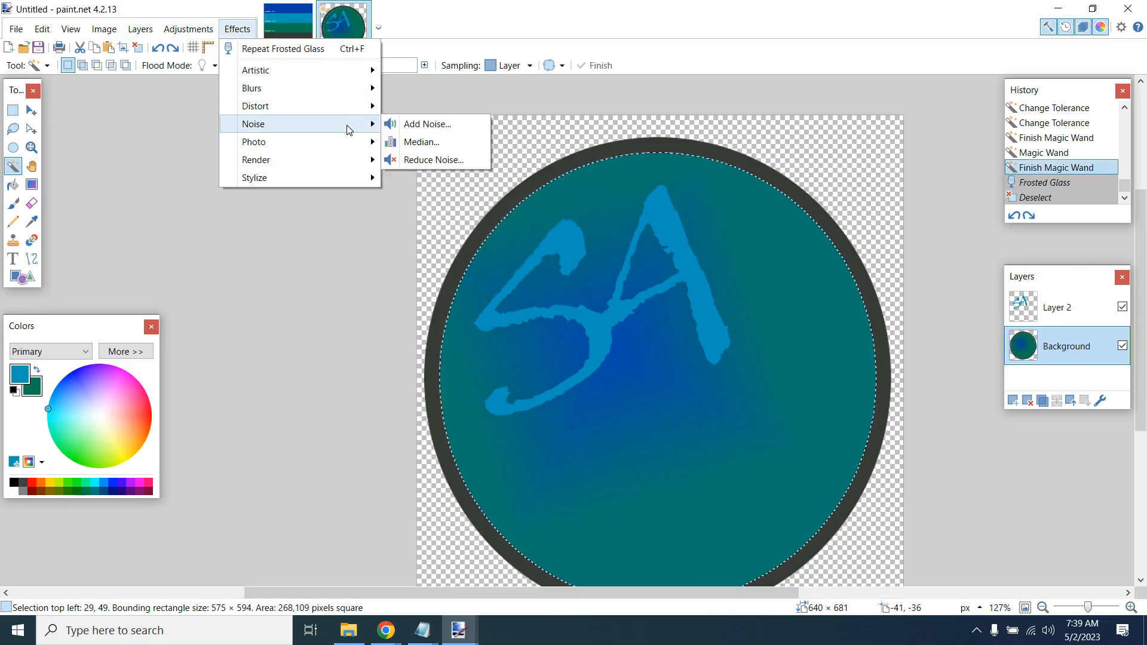
{"action": "mouse_move", "coordinate": [332, 167]}
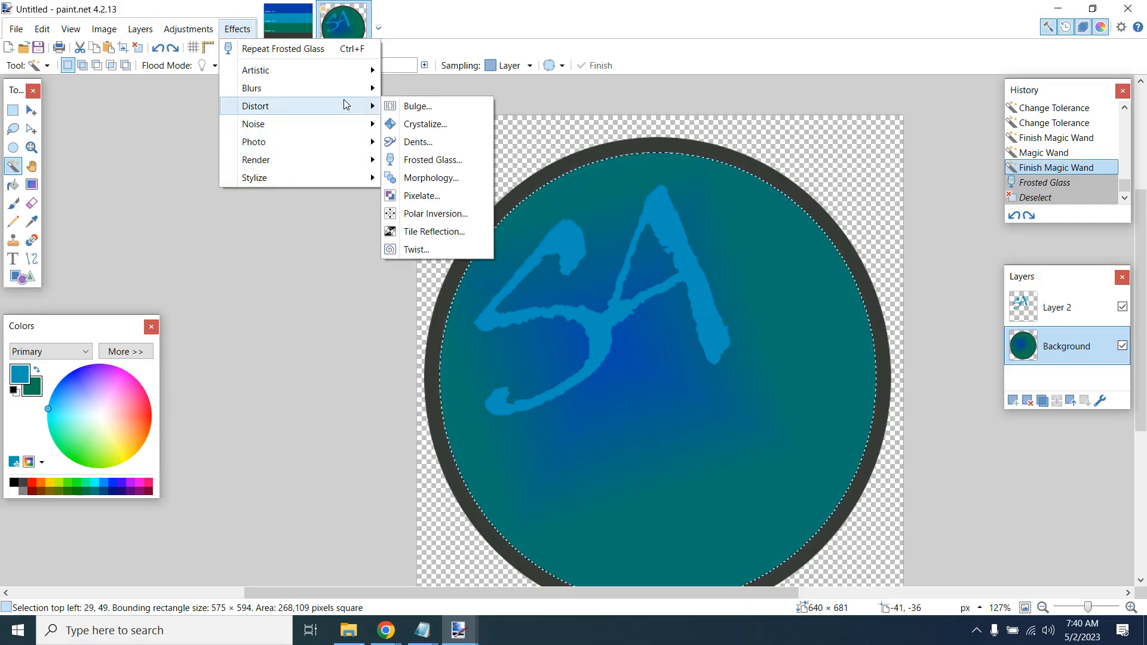
{"action": "mouse_move", "coordinate": [345, 91]}
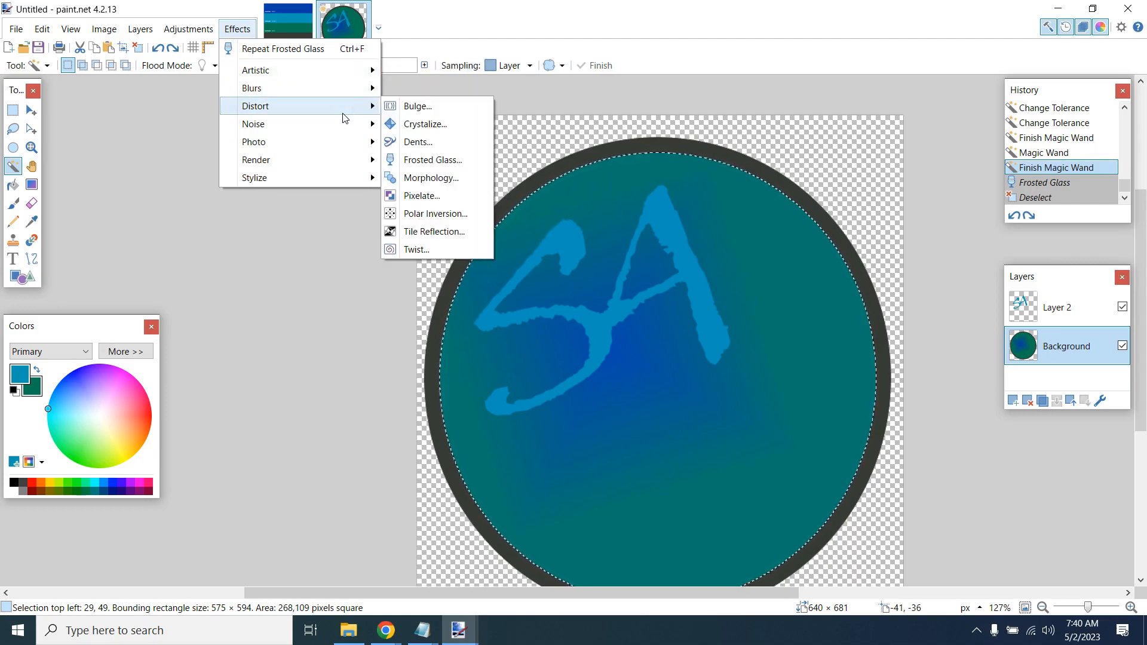
{"action": "left_click", "coordinate": [442, 250]}
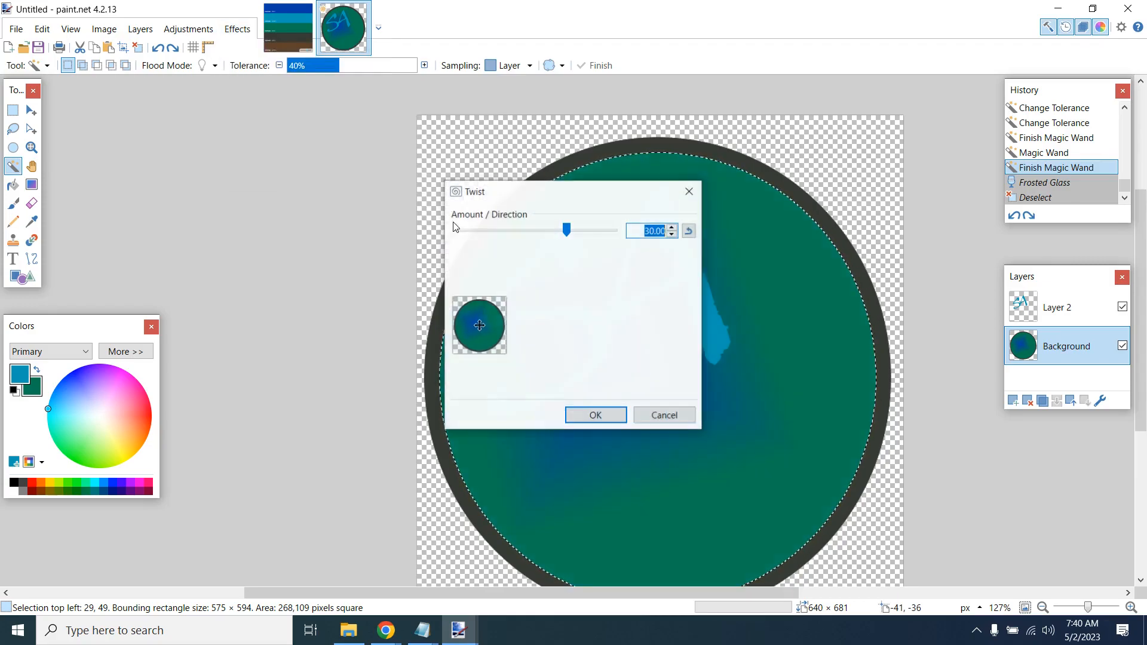
{"action": "left_click_drag", "start_coordinate": [549, 192], "coordinate": [251, 122]}
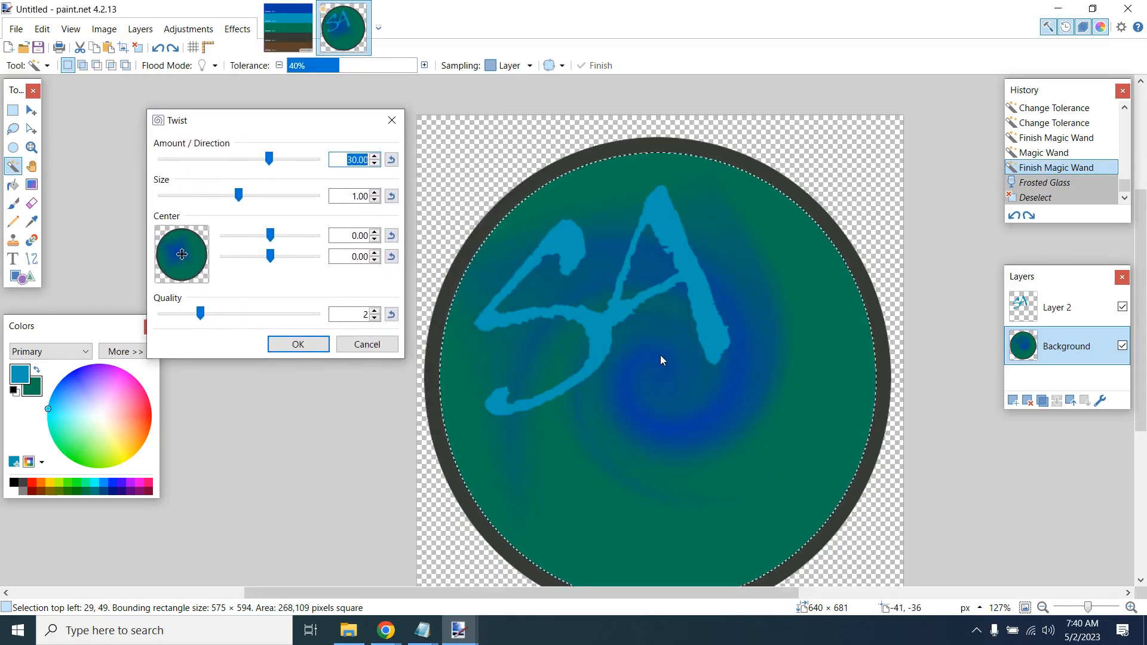
{"action": "left_click_drag", "start_coordinate": [239, 196], "coordinate": [286, 200]}
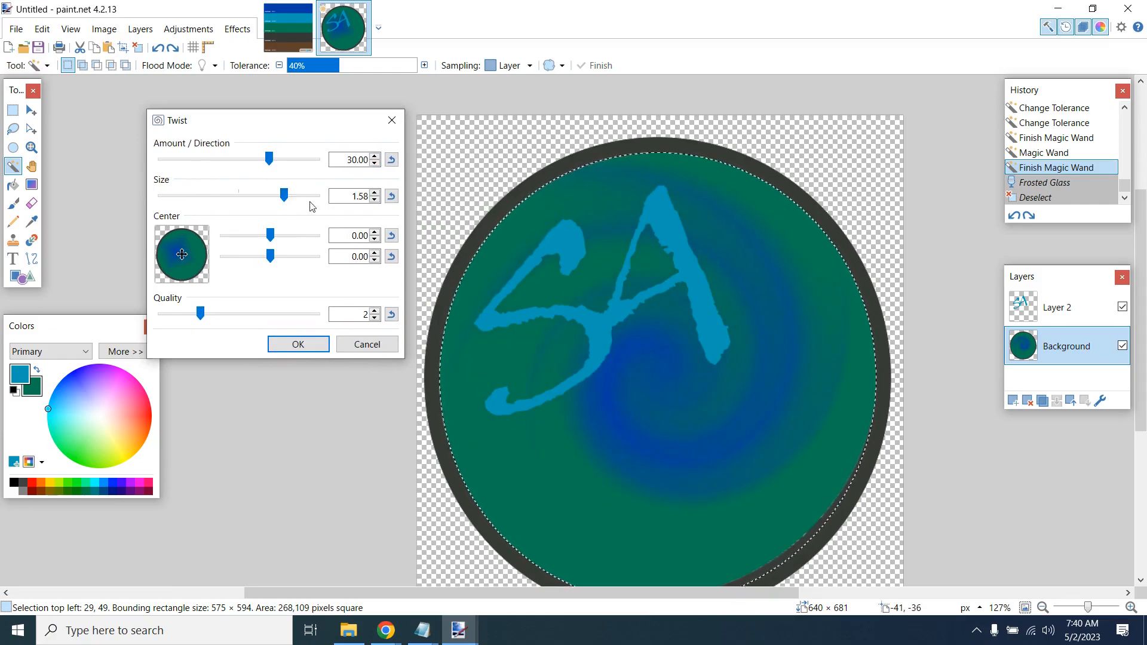
{"action": "left_click_drag", "start_coordinate": [271, 159], "coordinate": [312, 160]}
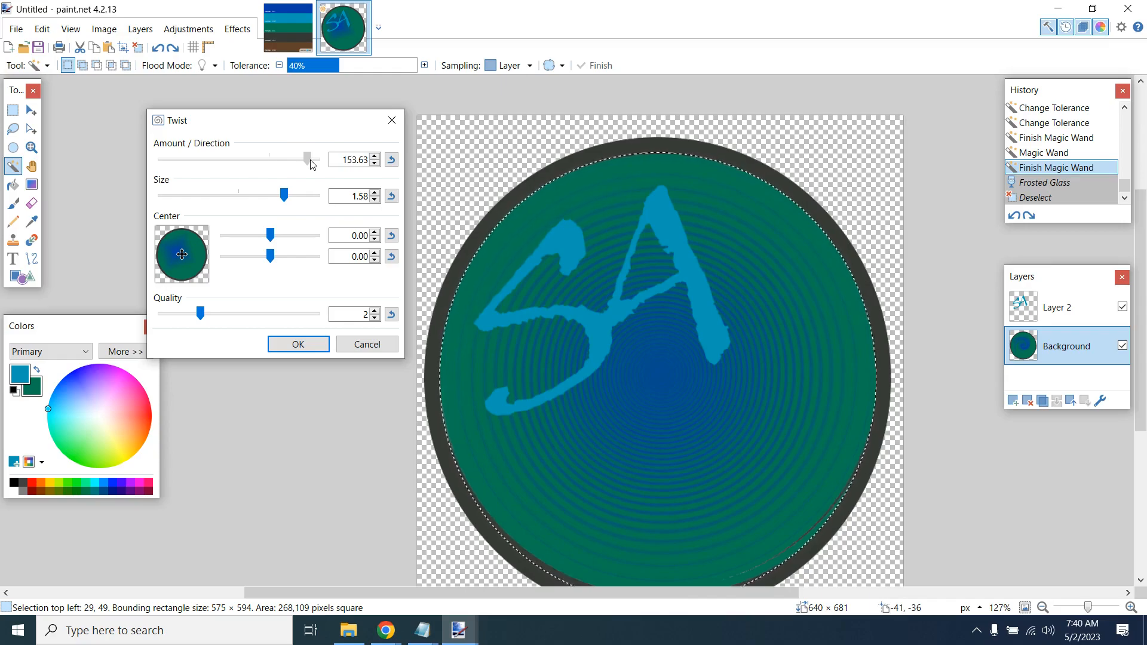
{"action": "mouse_move", "coordinate": [274, 239]}
{"action": "left_mouse_down"}
{"action": "mouse_move", "coordinate": [251, 234]}
{"action": "mouse_move", "coordinate": [279, 233]}
{"action": "mouse_move", "coordinate": [271, 224]}
{"action": "left_mouse_up"}
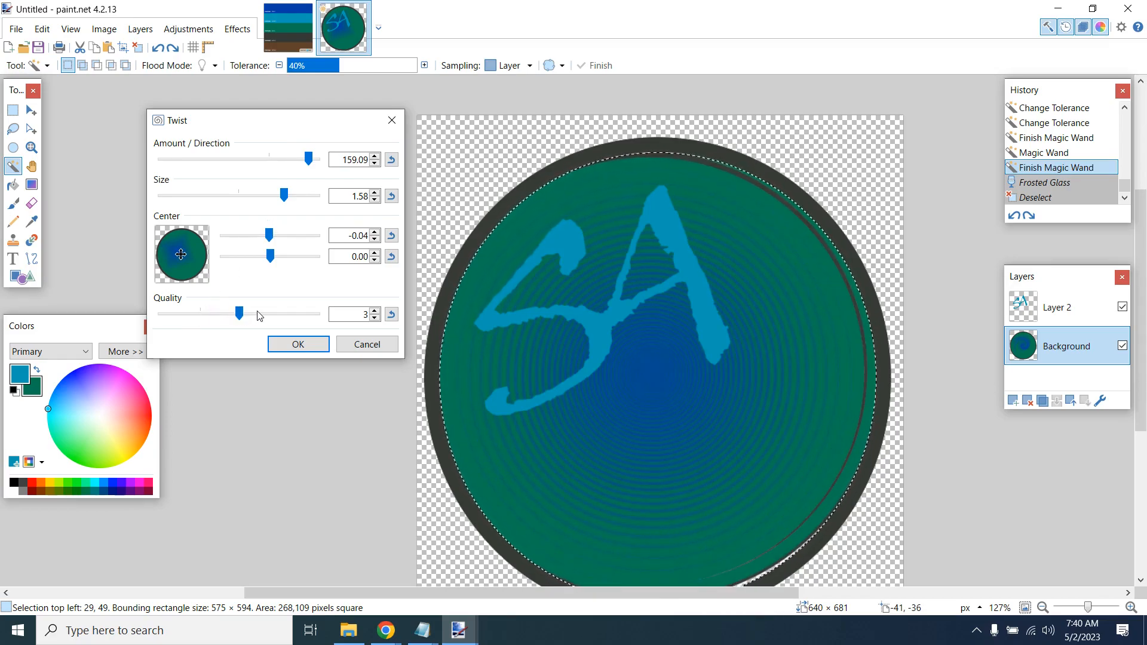
{"action": "left_click", "coordinate": [375, 346]}
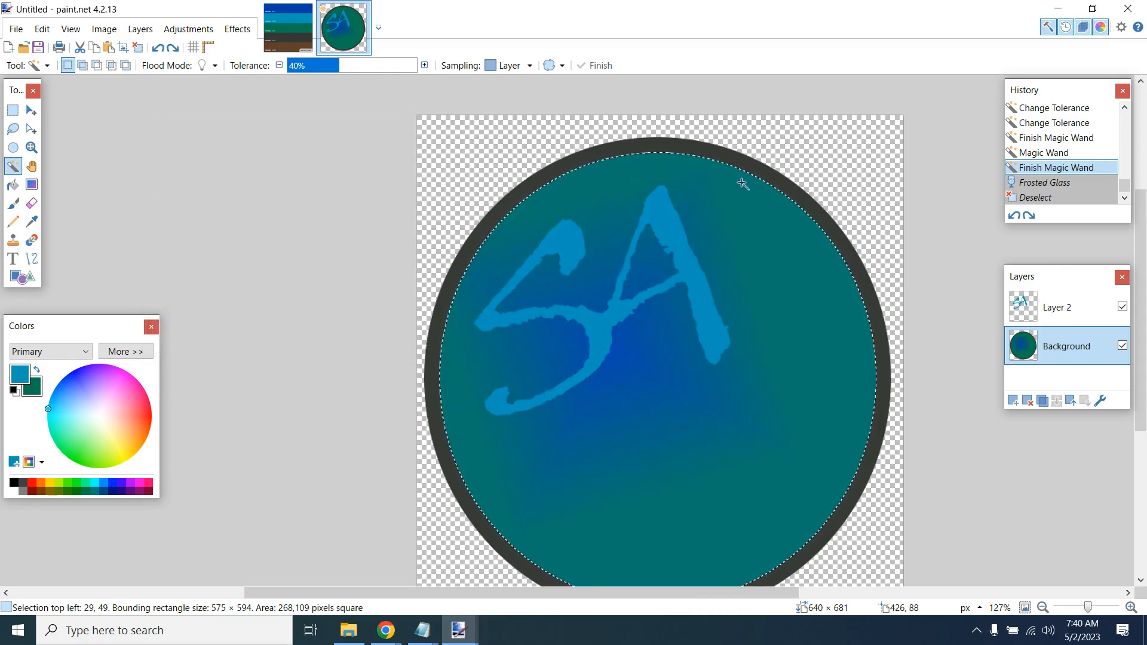
Step: Deselect the circle's gradient fill
{"action": "key", "text": "ctrl+d"}
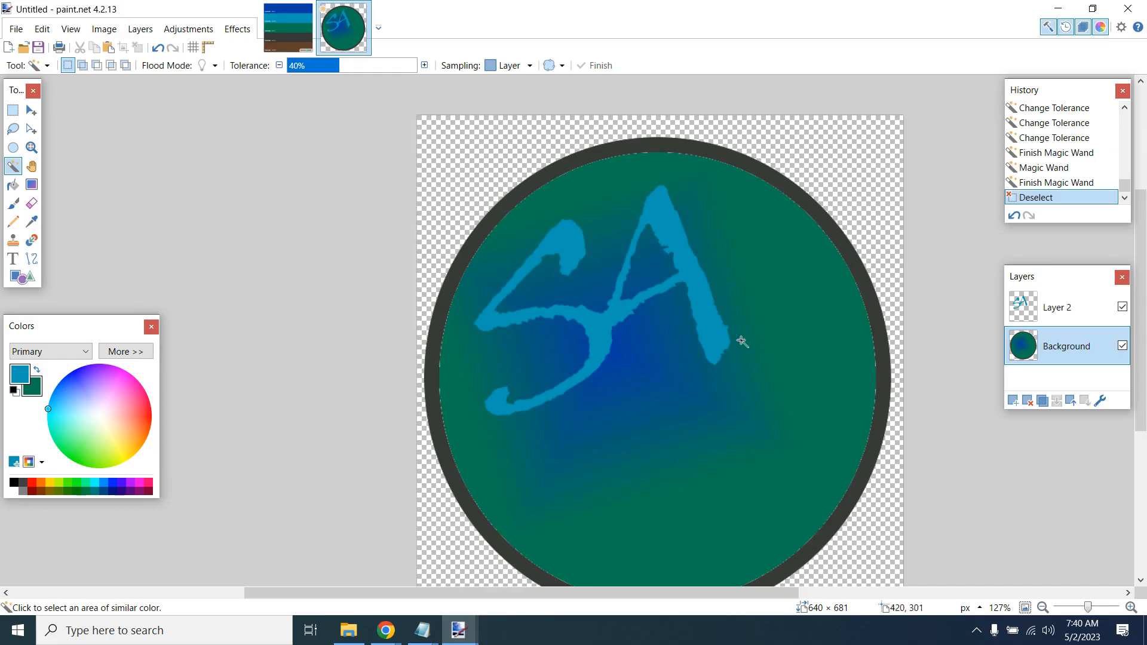
{"action": "scroll", "coordinate": [825, 290], "scroll_direction": "down", "scroll_amount": 2}
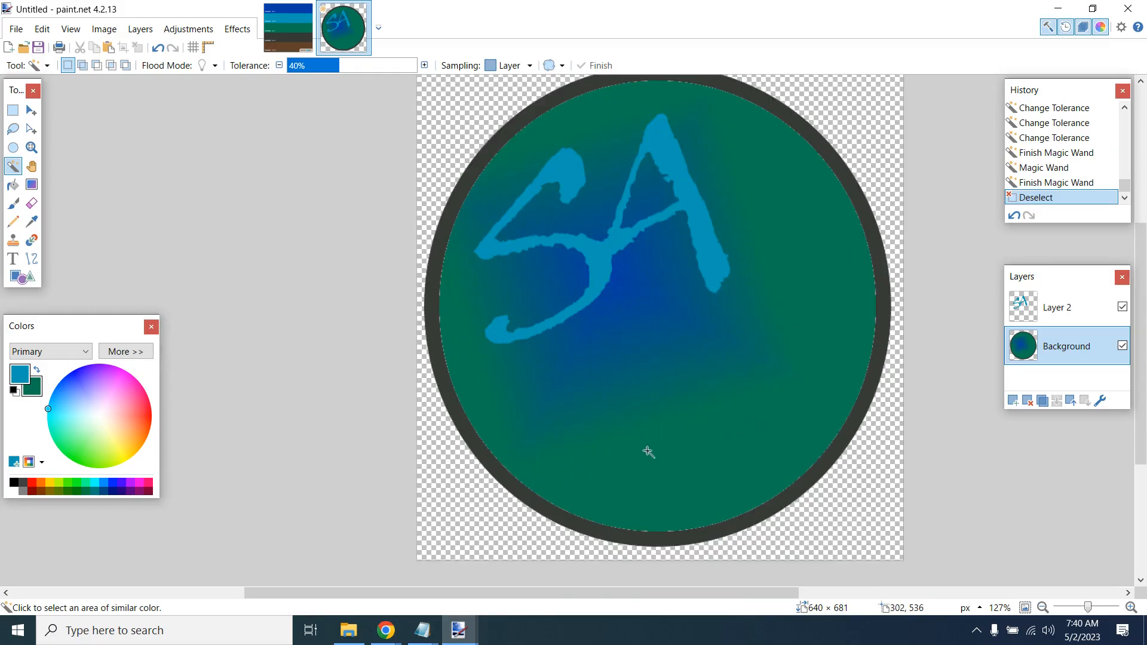